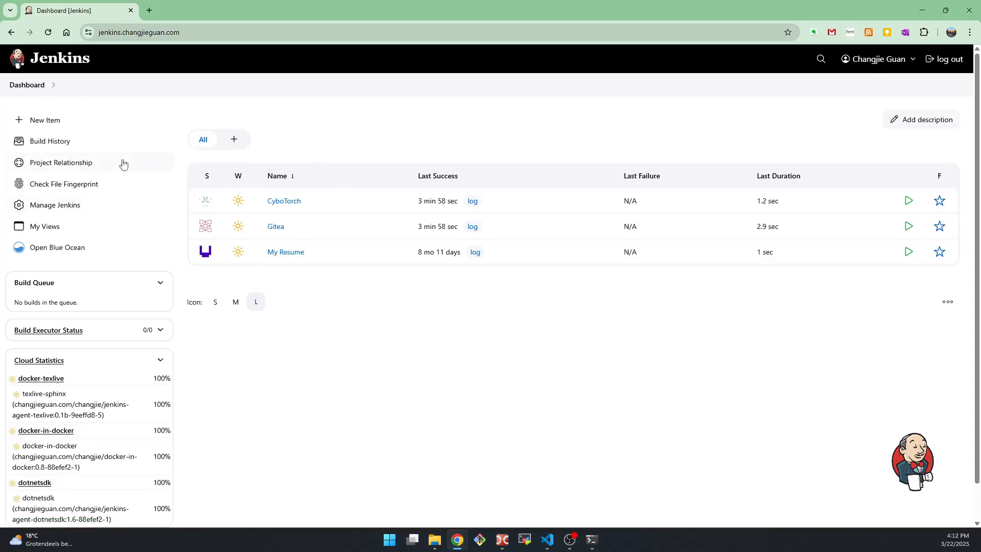
# Create a new permanent agent node named Win11BuildAgent1 in the Jenkins node management
pyautogui.click(48, 207)
pyautogui.click(908, 218)
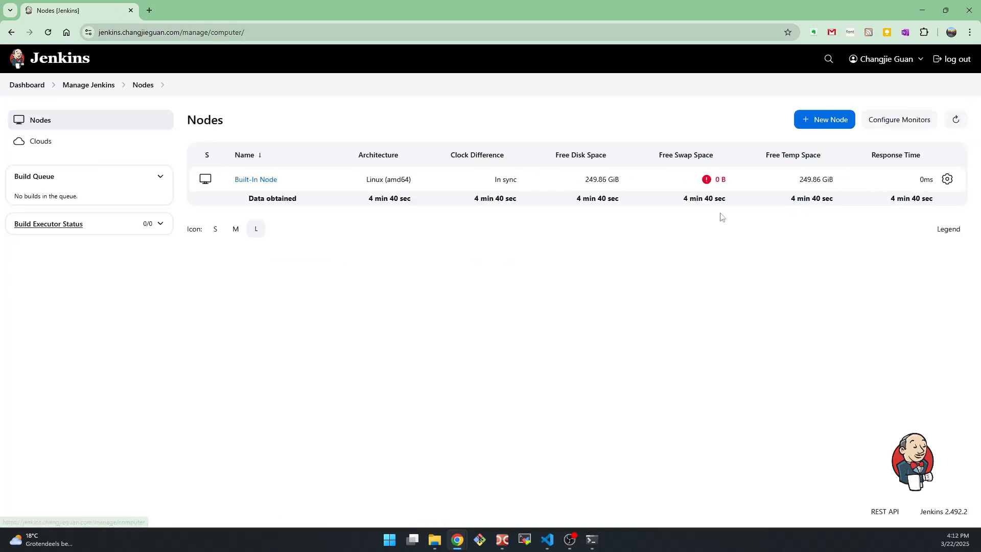
pyautogui.click(834, 120)
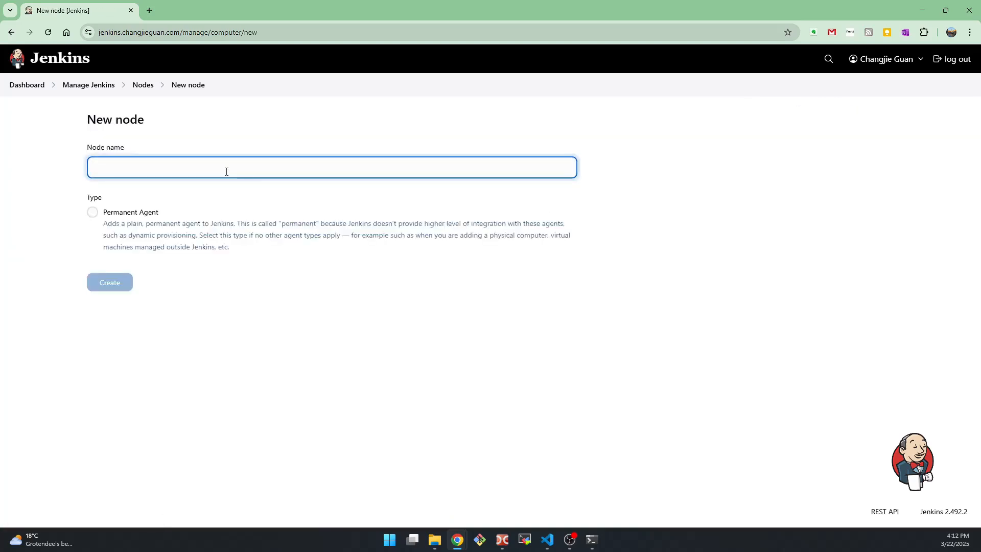
pyautogui.write('Win11BuildAgent1')
pyautogui.click(134, 213)
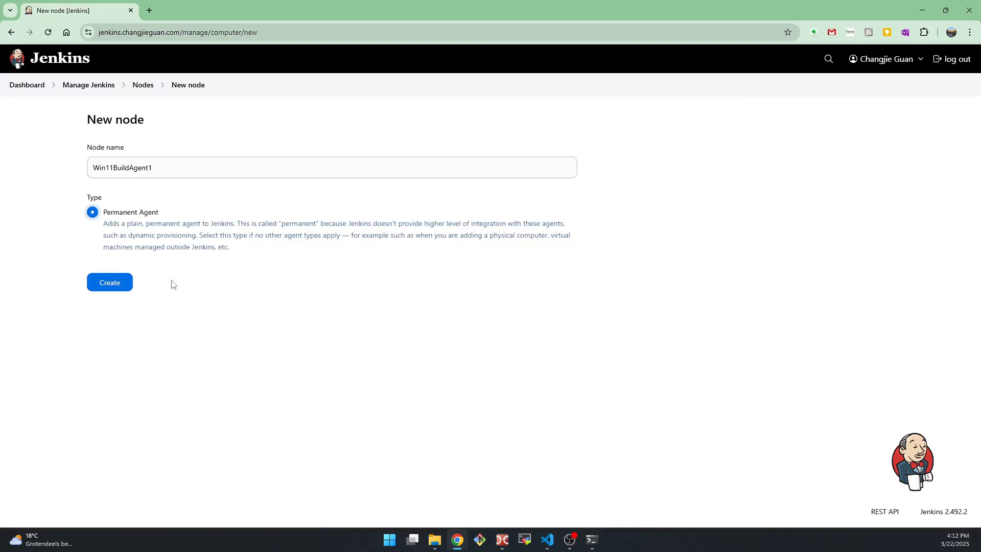
pyautogui.click(114, 284)
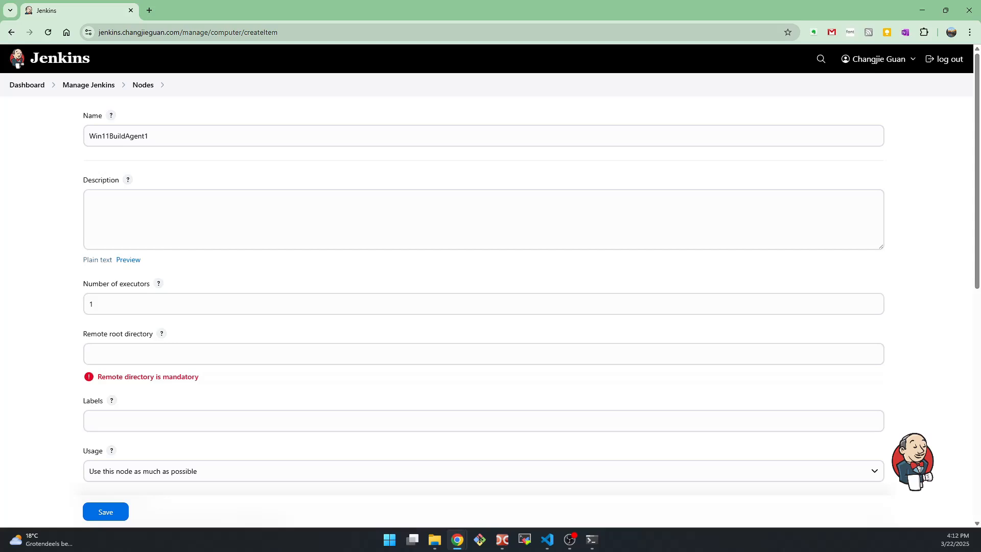
# Set the node's remote root directory to C:\jenkins-agent and its label to windows11
pyautogui.click(153, 356)
pyautogui.write('C:\\')
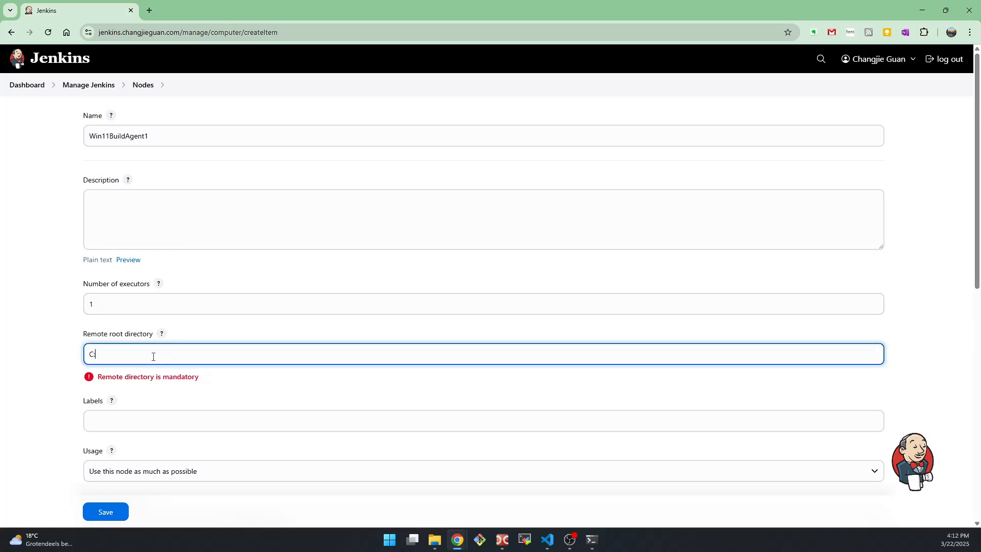
pyautogui.write('jenkins-agent')
pyautogui.scroll(-1, 155, 355)
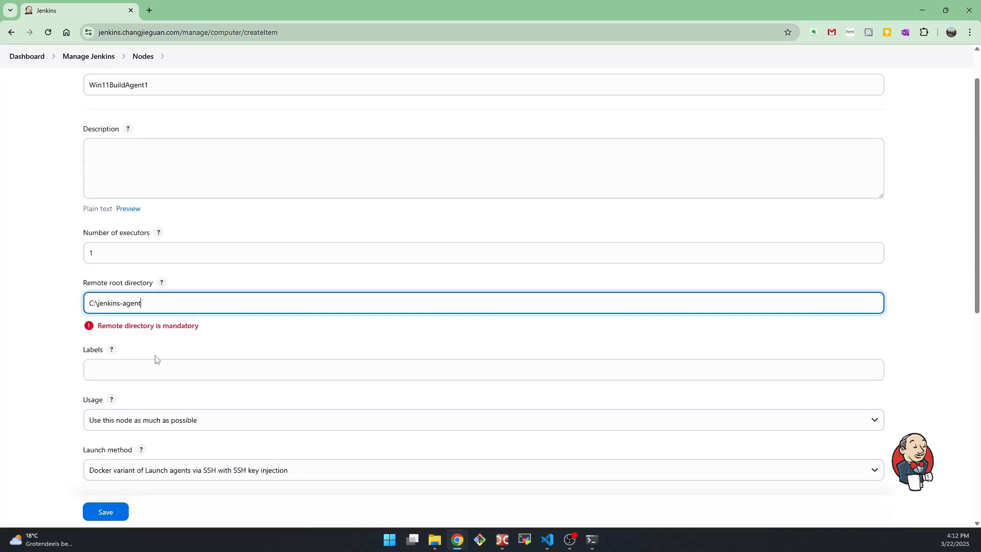
pyautogui.click(150, 372)
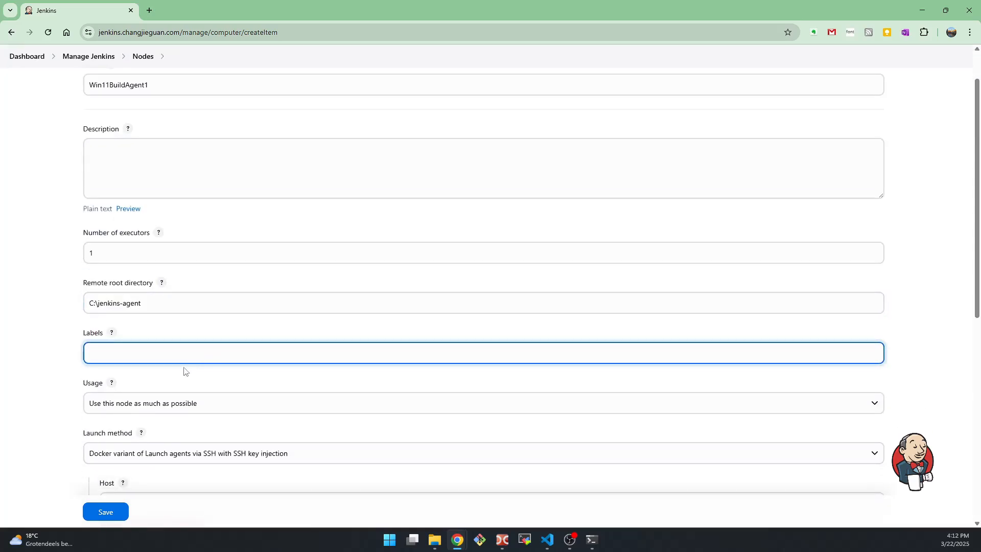
pyautogui.write('windows11')
pyautogui.scroll(-1, 224, 390)
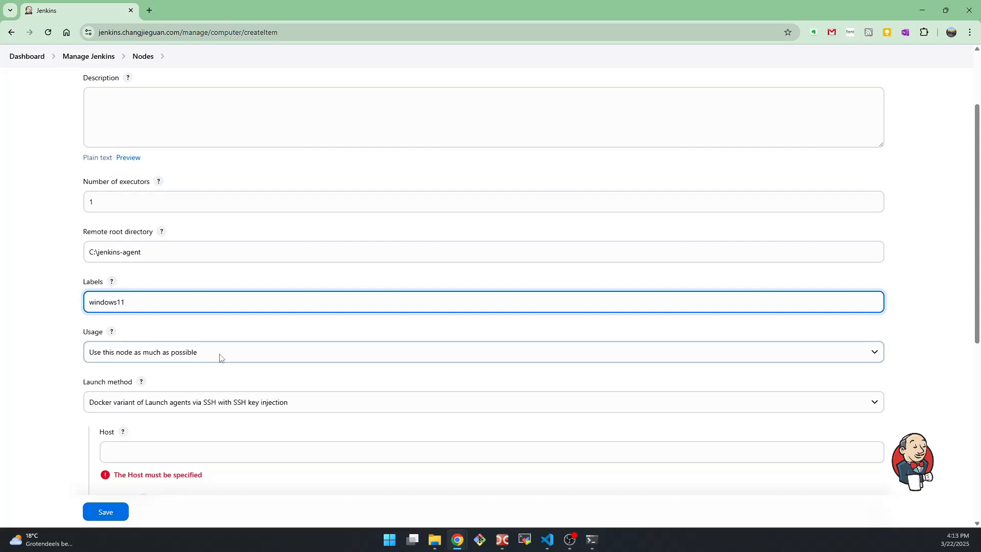
# Set the node's launch method to Launch agent by connecting it to the controller
pyautogui.scroll(-2, 220, 358)
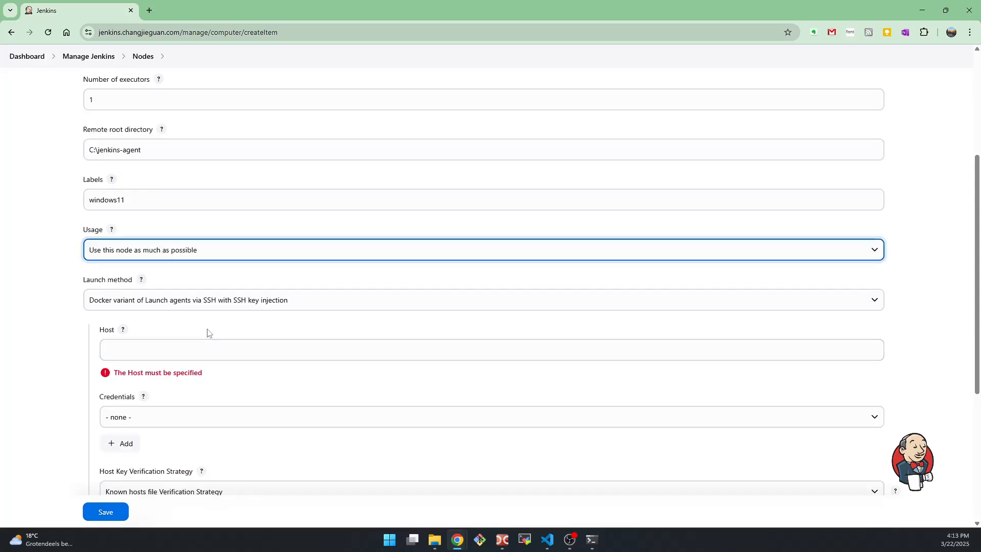
pyautogui.click(204, 300)
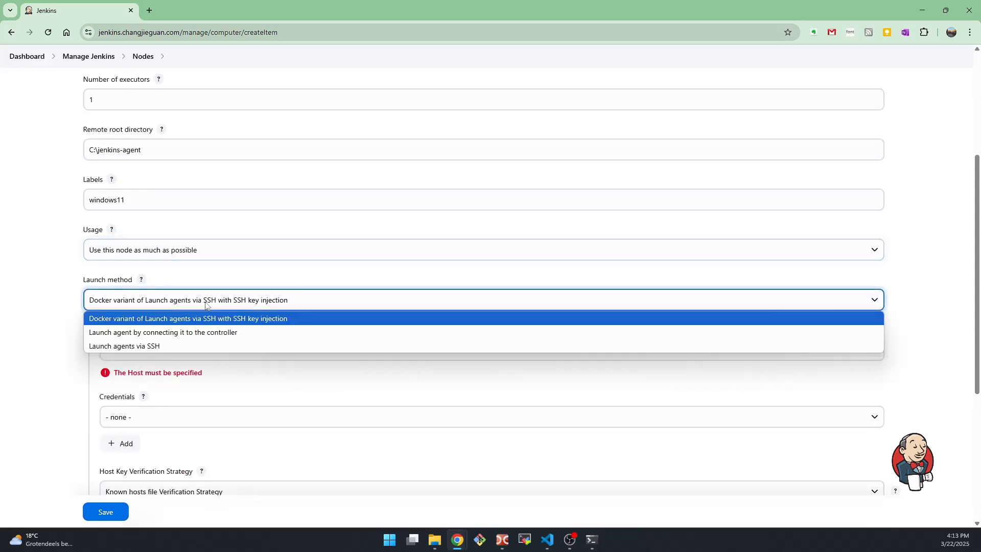
pyautogui.click(186, 333)
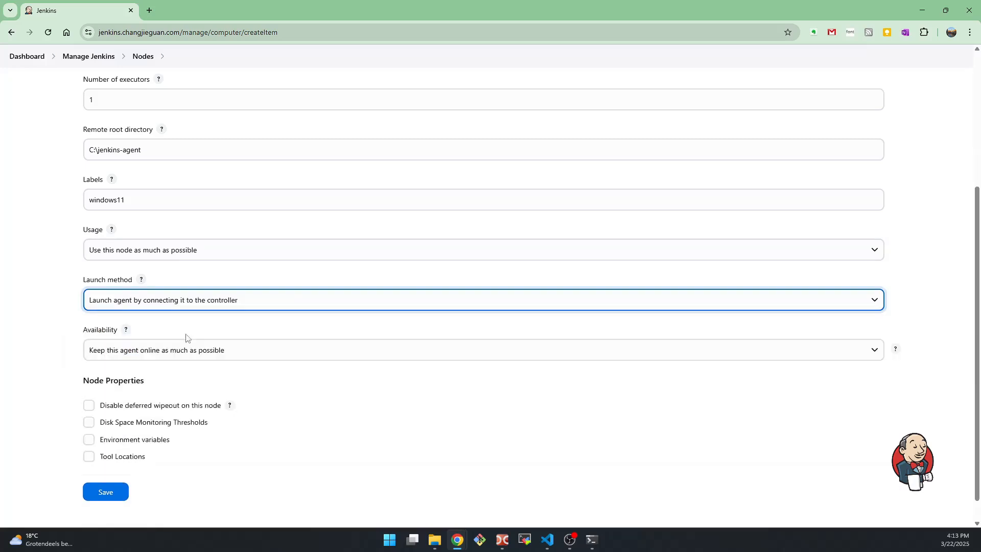
pyautogui.click(259, 327)
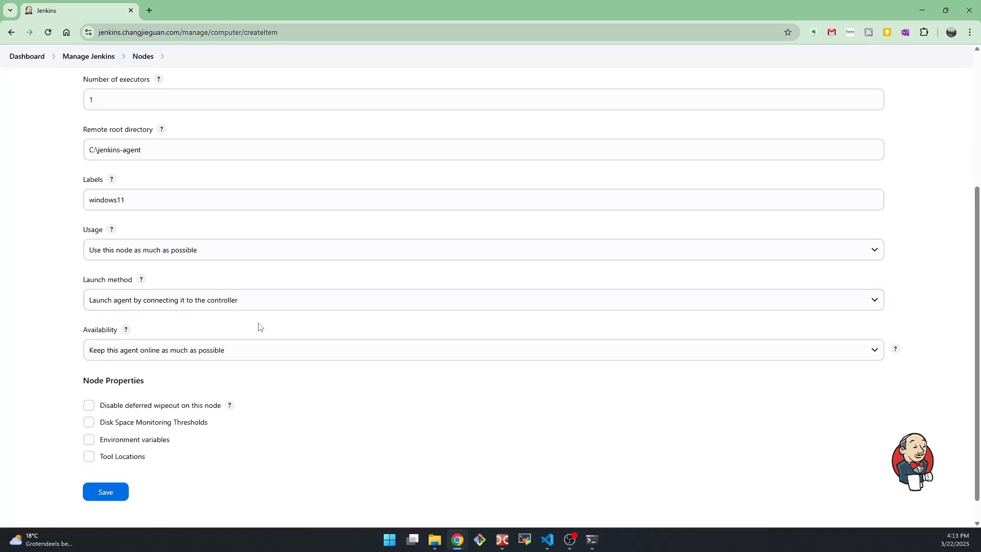
# Enable Disk Space Monitoring Thresholds with the default values and save the node configuration
pyautogui.scroll(-1, 136, 401)
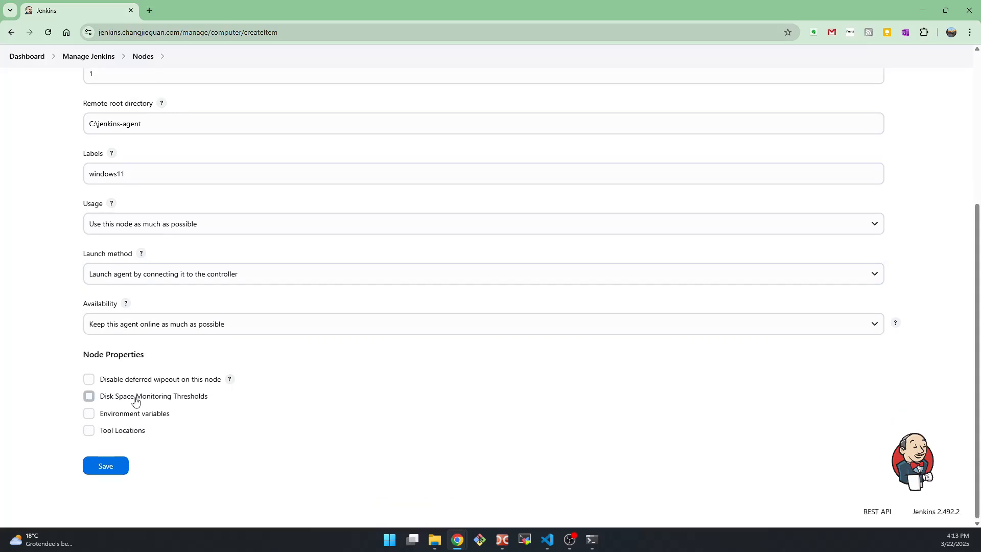
pyautogui.click(143, 400)
pyautogui.scroll(-3, 175, 421)
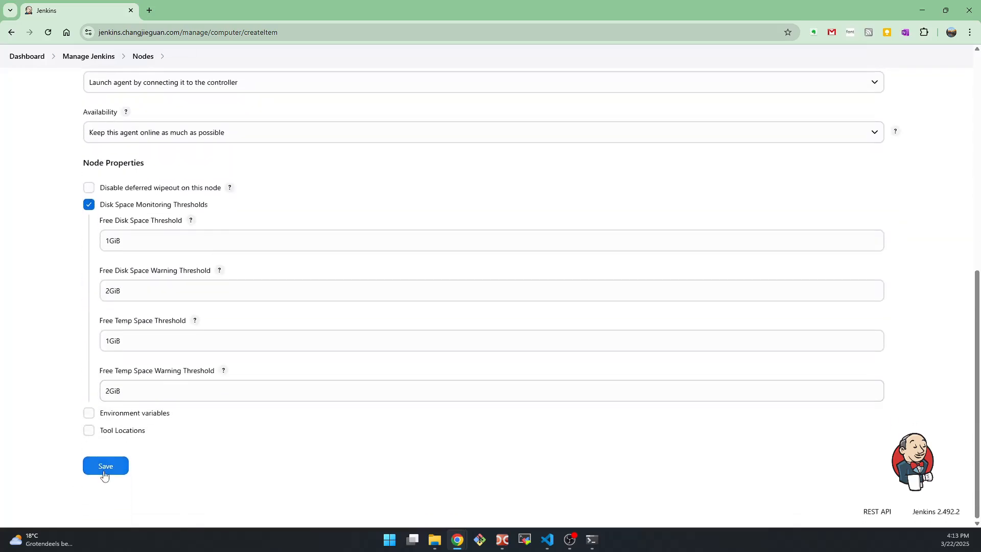
pyautogui.click(105, 468)
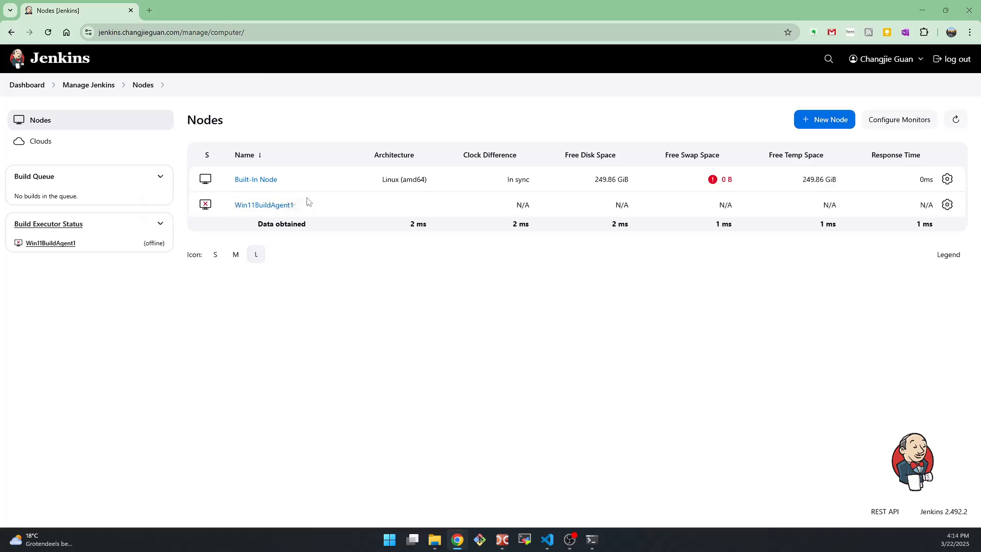
# Copy the Windows curl.exe command for agent.jar from the Win11BuildAgent1 page and open a new PowerShell session in the terminal
pyautogui.click(274, 207)
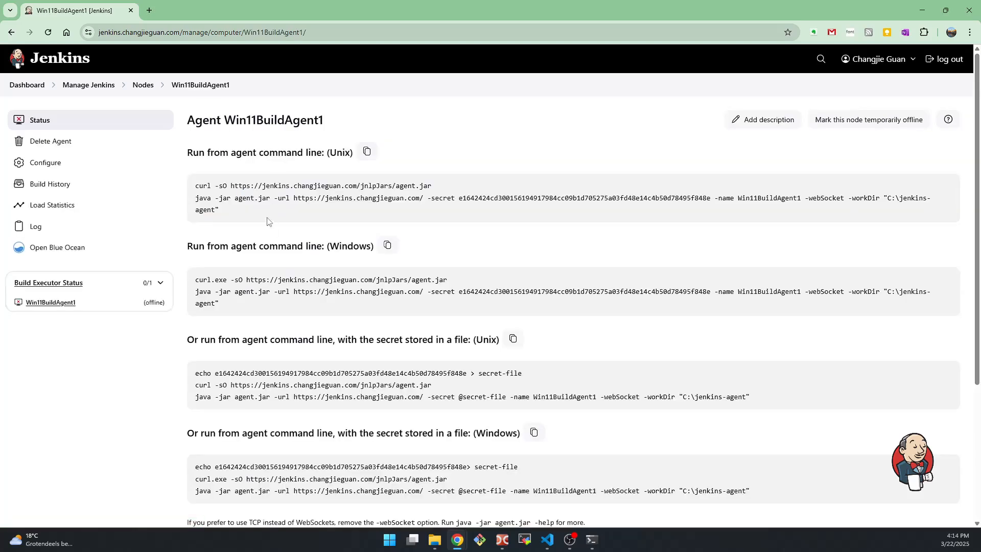
pyautogui.scroll(-1, 265, 251)
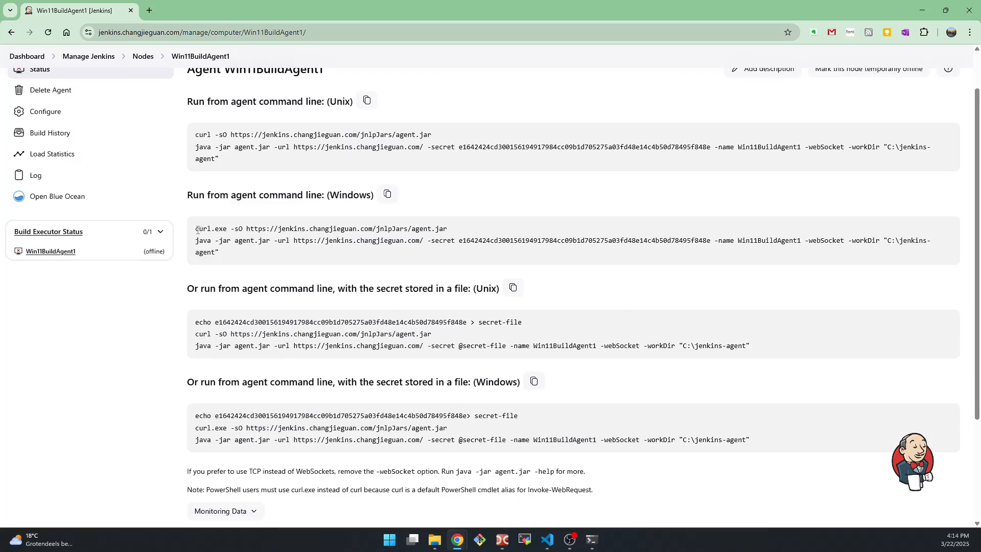
pyautogui.moveTo(196, 230); pyautogui.dragTo(463, 231)
pyautogui.hotkey('ctrl', 'c')
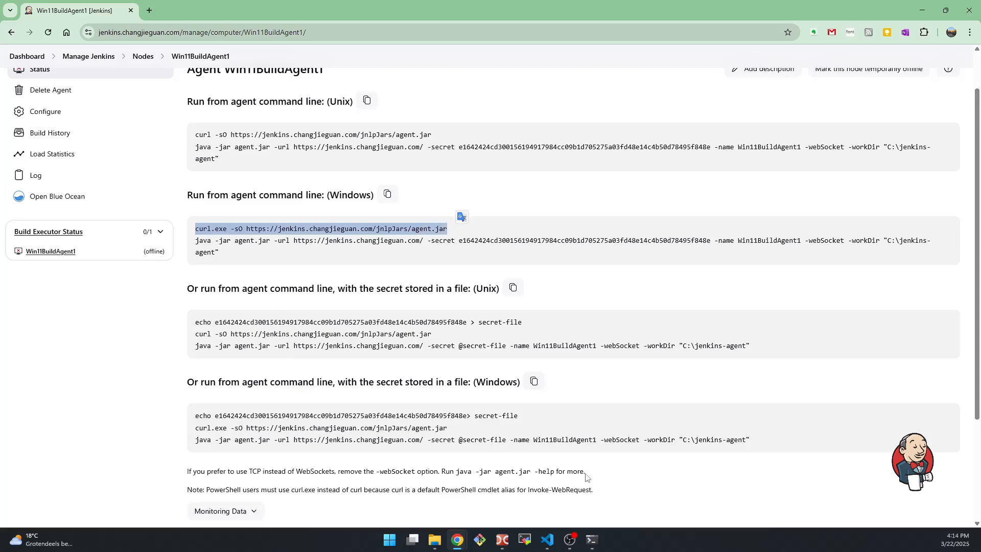
pyautogui.click(591, 539)
pyautogui.click(449, 185)
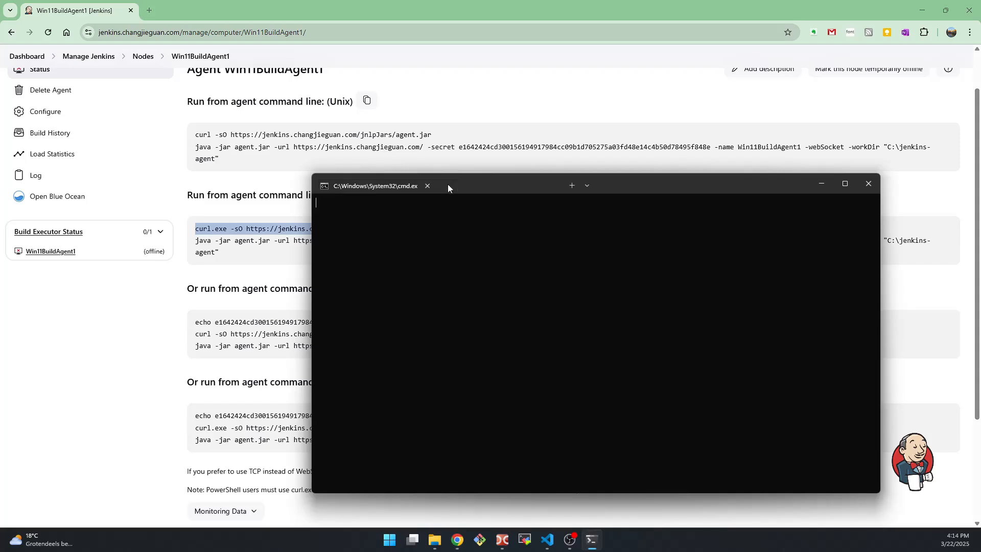
pyautogui.write('cd Down')
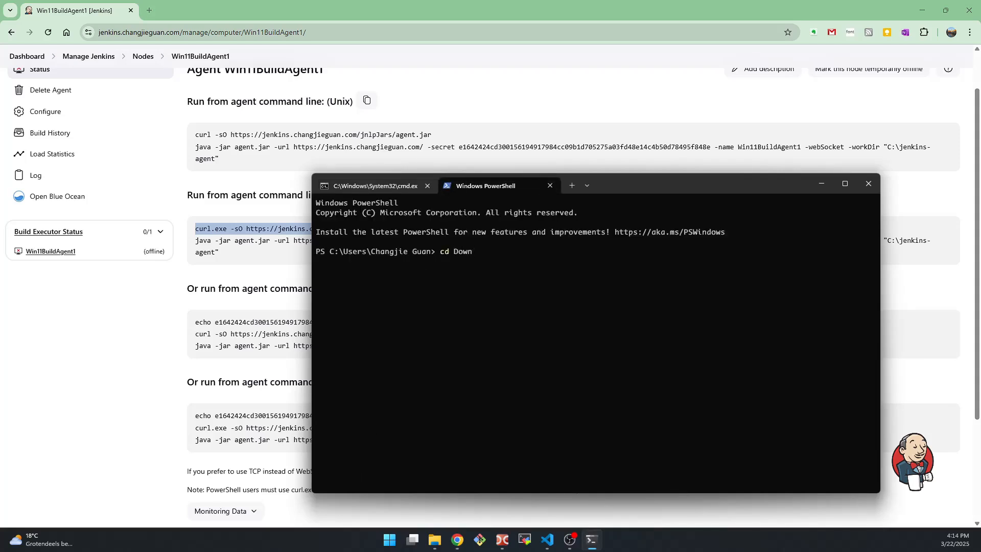
pyautogui.press('BackSpace')
pyautogui.press('BackSpace')
pyautogui.press('BackSpace')
pyautogui.press('BackSpace')
pyautogui.press('BackSpace')
pyautogui.press('BackSpace')
pyautogui.press('BackSpace')
# Download agent.jar with the copied curl.exe command and check for the file in the user's home folder in File Explorer
pyautogui.hotkey('ctrl', 'v')
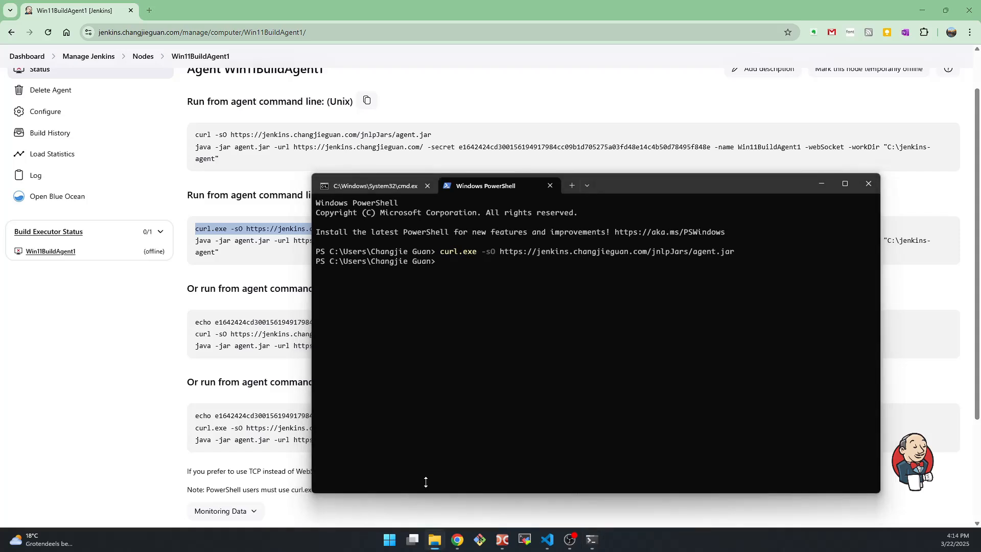
pyautogui.hotkey('alt', 'Tab')
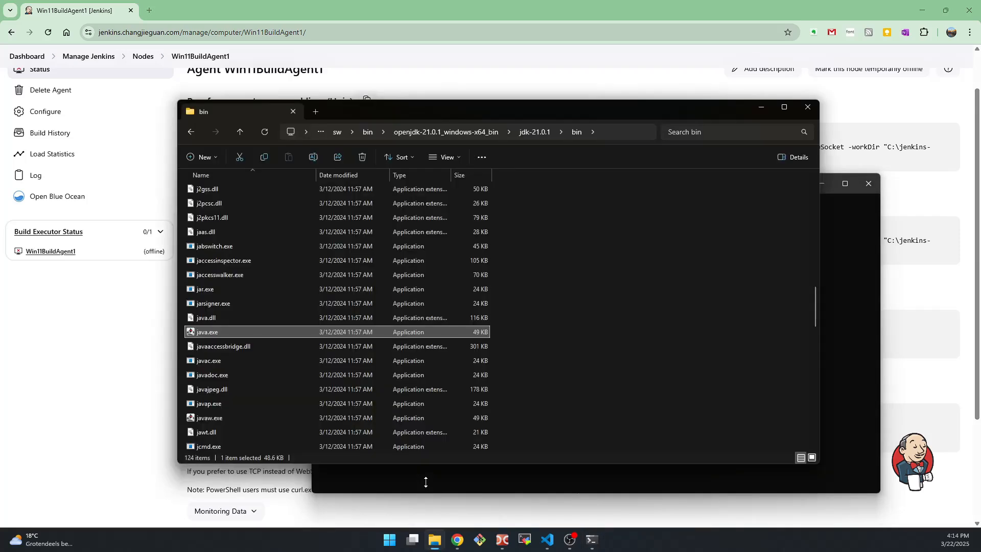
pyautogui.click(316, 111)
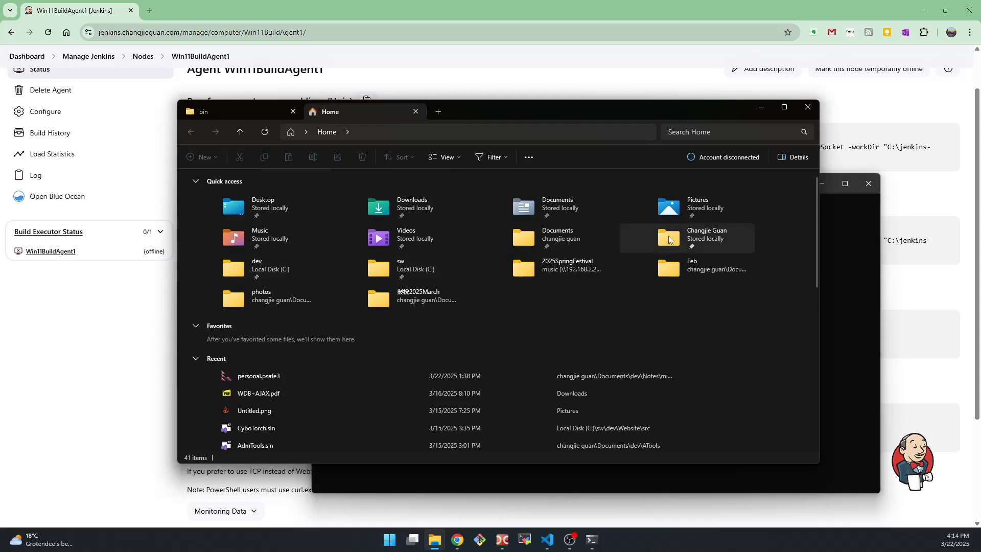
pyautogui.doubleClick(687, 237)
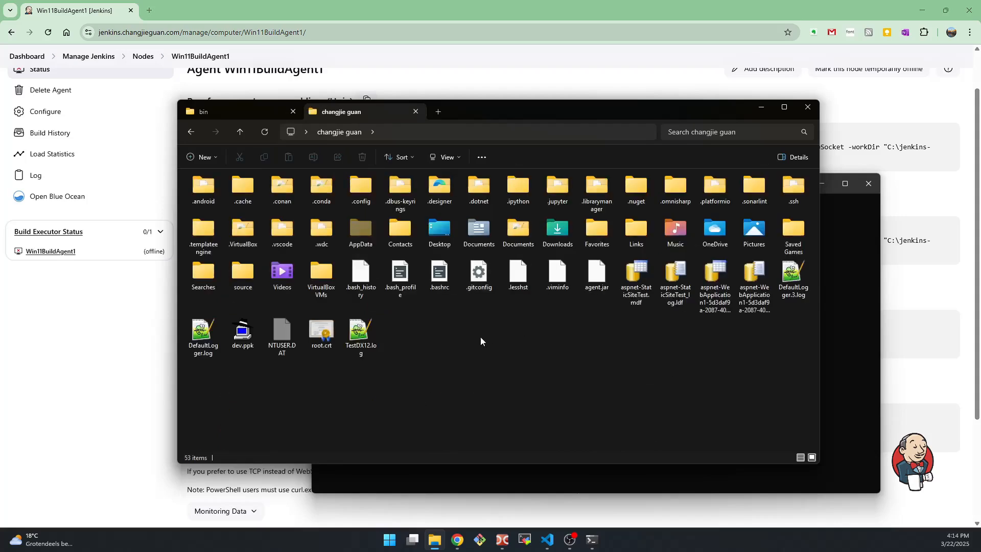
# Copy the JDK folder path C:\sw\bin\openjdk-21.0.1_windows-x64_bin\jdk-21.0.1\bin into the PowerShell prompt and add a trailing backslash
pyautogui.click(219, 111)
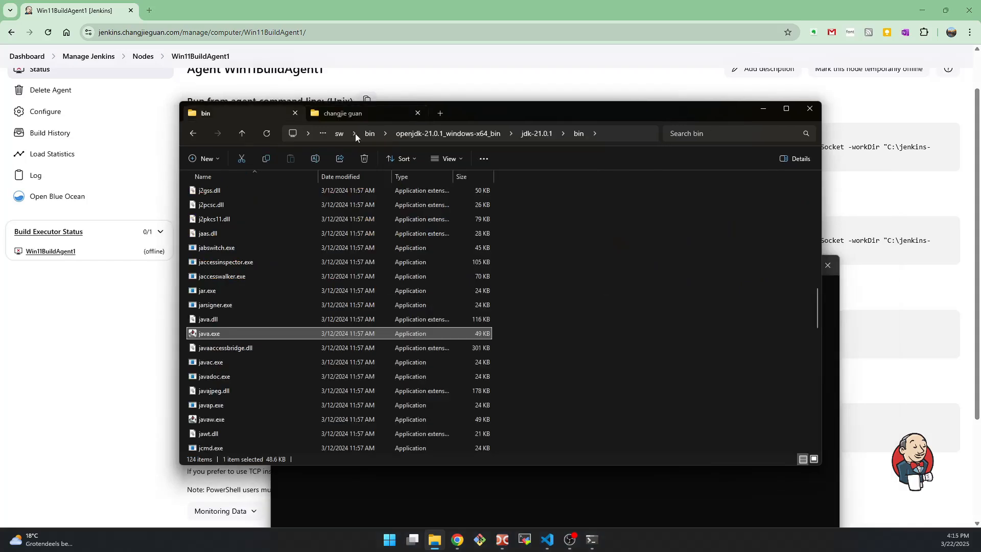
pyautogui.click(618, 133)
pyautogui.hotkey('ctrl', 'c')
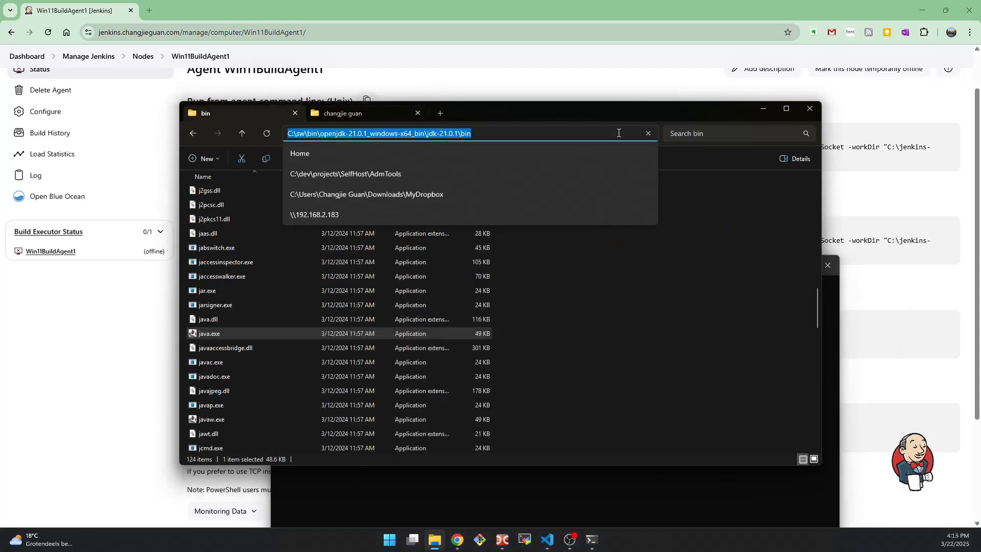
pyautogui.click(762, 109)
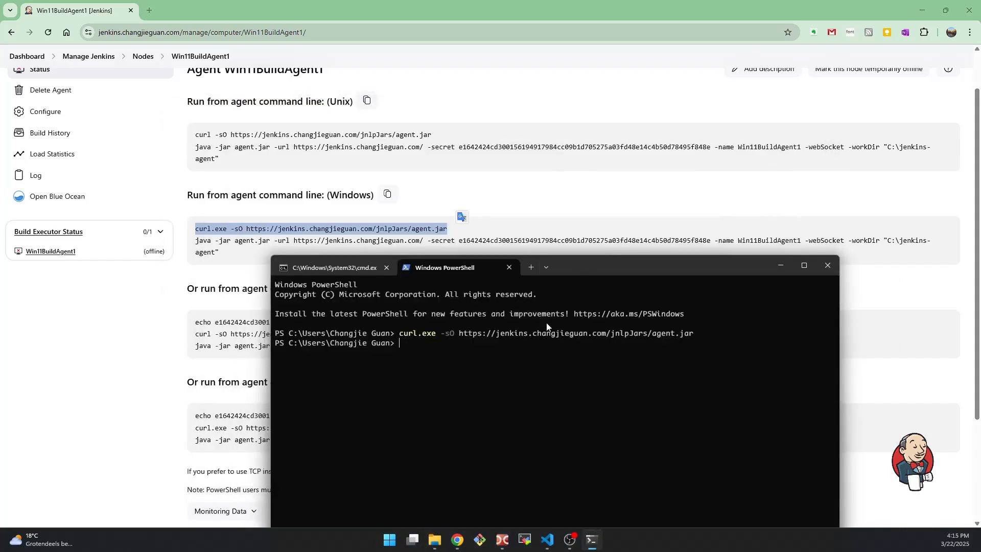
pyautogui.hotkey('ctrl', 'v')
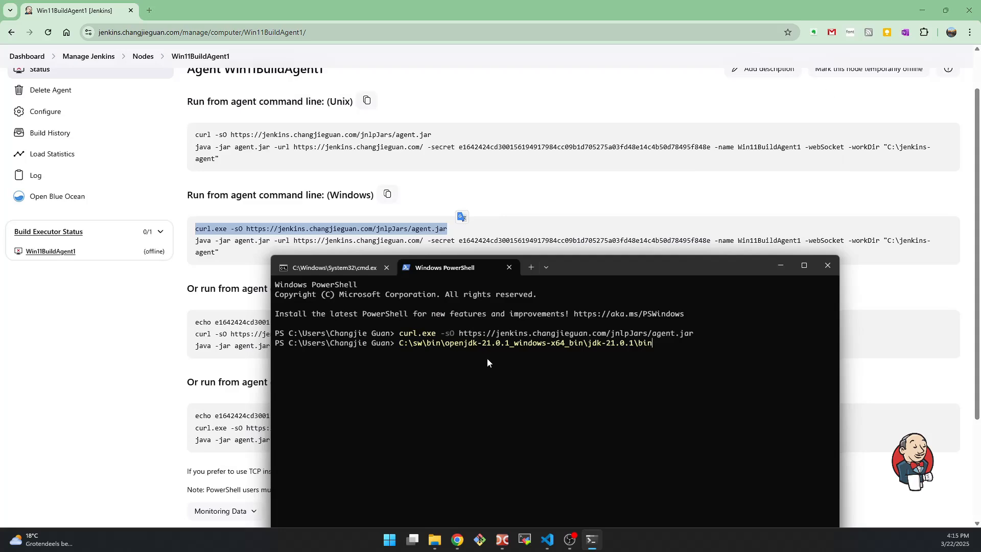
pyautogui.write('\\')
# Copy the Windows java -jar agent.jar command with the agent secret from Jenkins, append it to the JDK path in PowerShell and run it
pyautogui.click(228, 253)
pyautogui.tripleClick(212, 252)
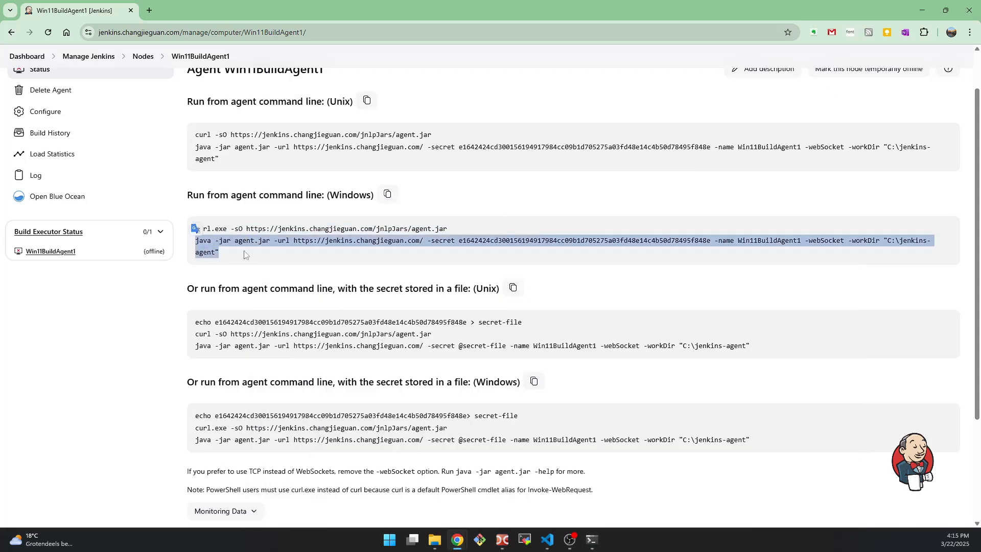
pyautogui.click(591, 540)
pyautogui.hotkey('ctrl', 'v')
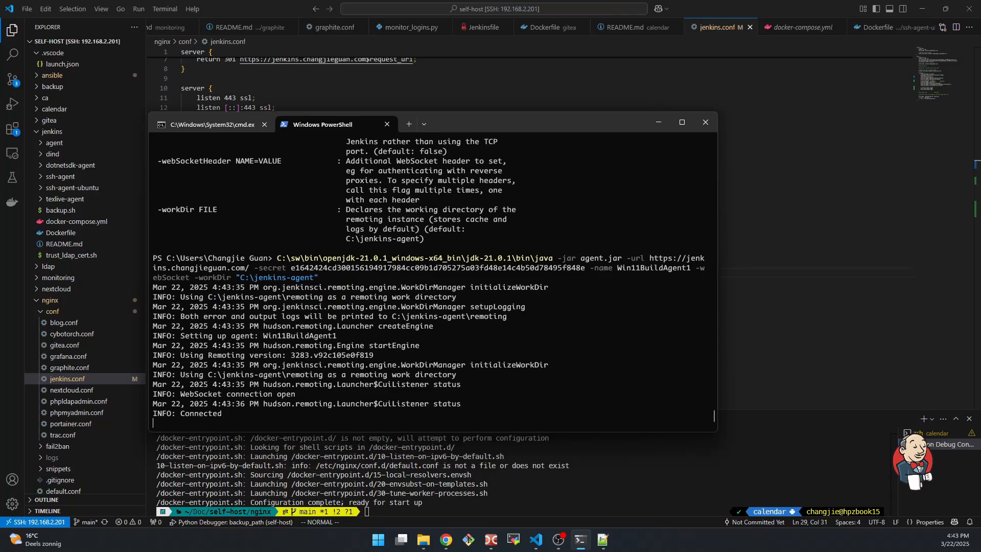
# Check the connection status of Win11BuildAgent1 on its Jenkins page and in the nodes list
pyautogui.moveTo(480, 123); pyautogui.dragTo(496, 90)
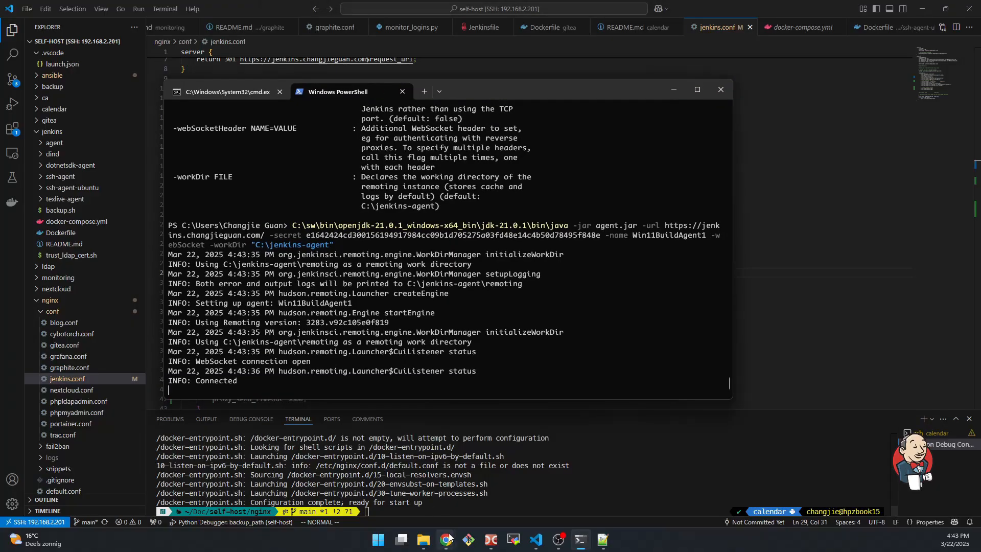
pyautogui.moveTo(446, 539)
pyautogui.click(390, 480)
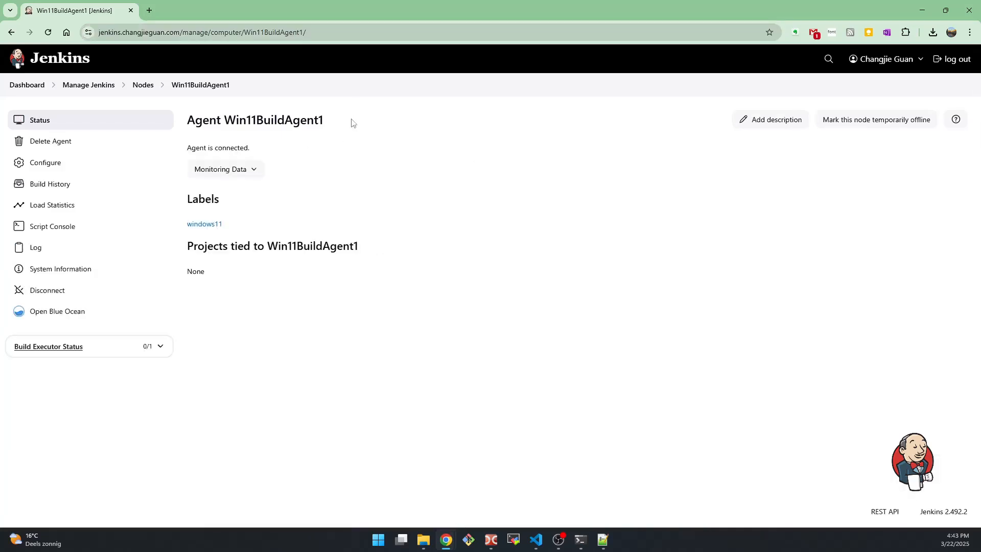
pyautogui.click(143, 86)
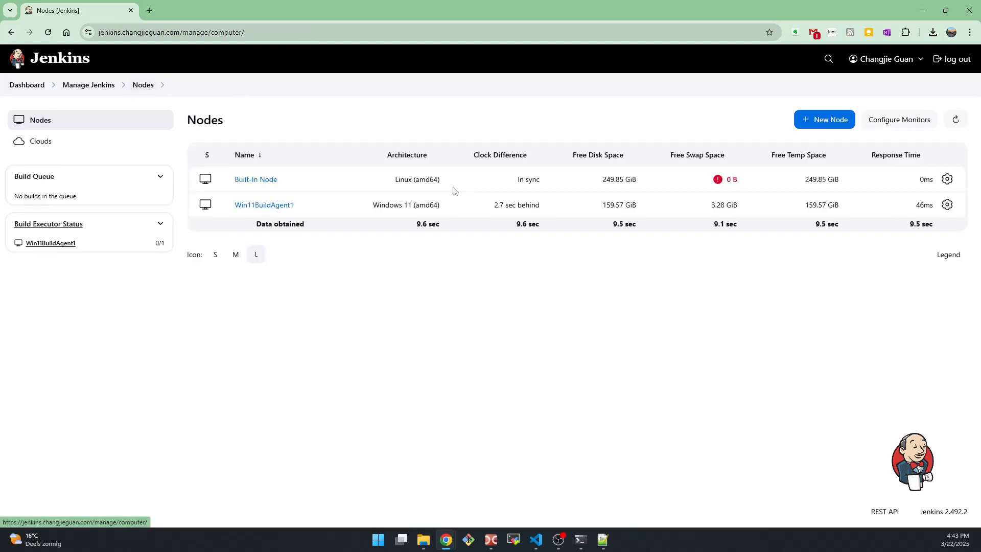
pyautogui.click(265, 207)
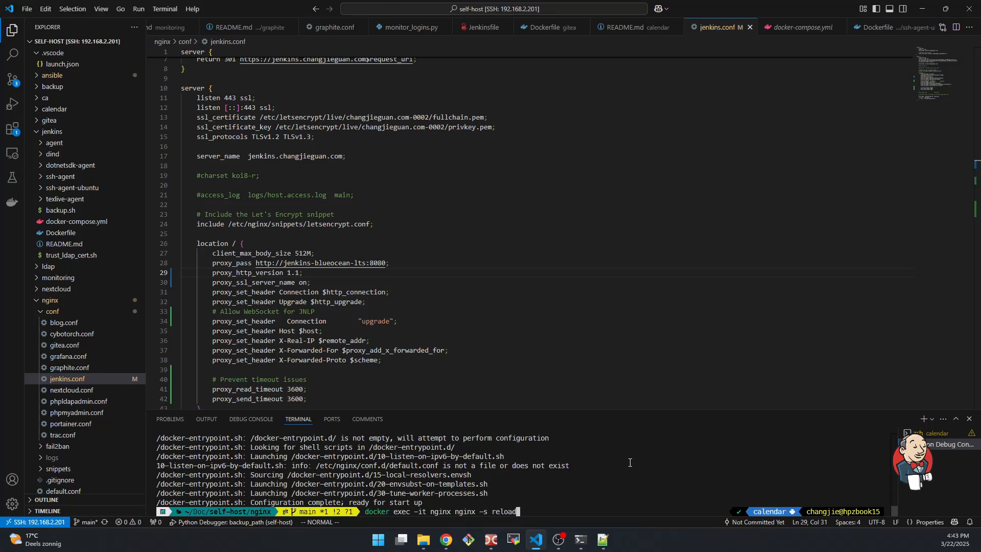
# Run docker exec -it nginx nginx -s reload in the VS Code terminal to reload the nginx configuration
pyautogui.press('Return')
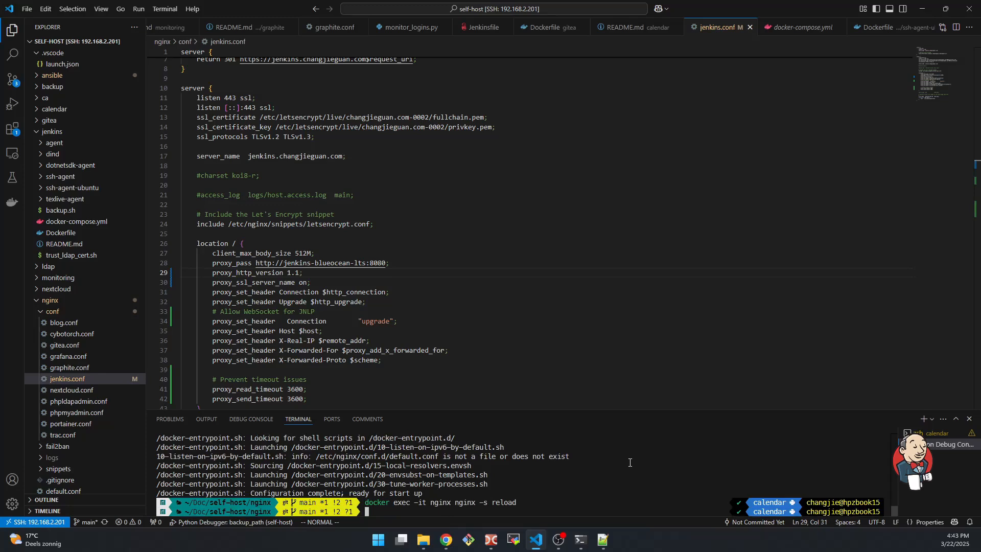
# Display the nginx container's logs by running docker logs nginx in the VS Code terminal
pyautogui.write('docker logs nginx')
pyautogui.press('Return')
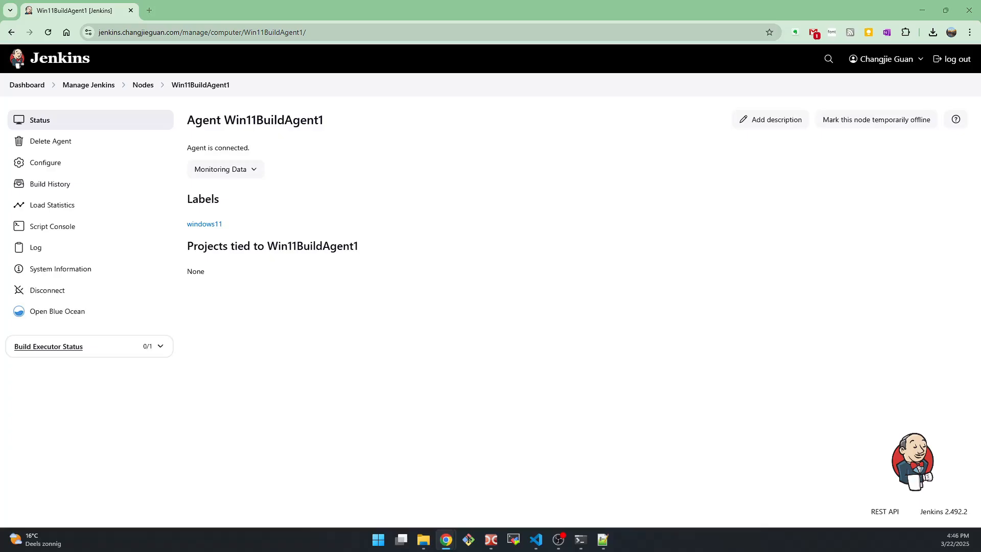
# Open the WinSW v2.12.0 release from the winsw/winsw GitHub repository and download WinSW-x64.exe
pyautogui.moveTo(0, 153); pyautogui.dragTo(419, 1)
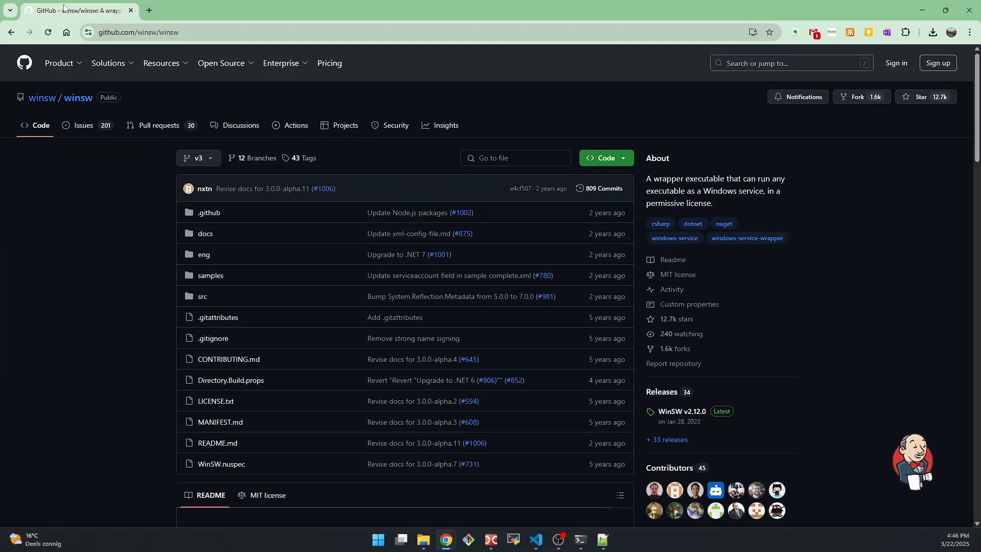
pyautogui.moveTo(58, 15); pyautogui.dragTo(179, 16)
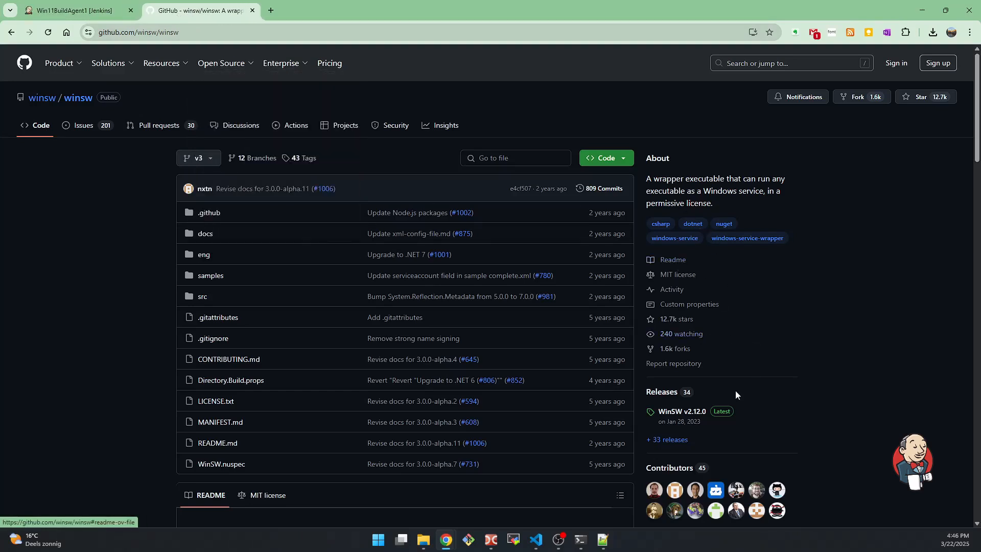
pyautogui.click(689, 416)
pyautogui.scroll(-2, 318, 357)
pyautogui.click(236, 337)
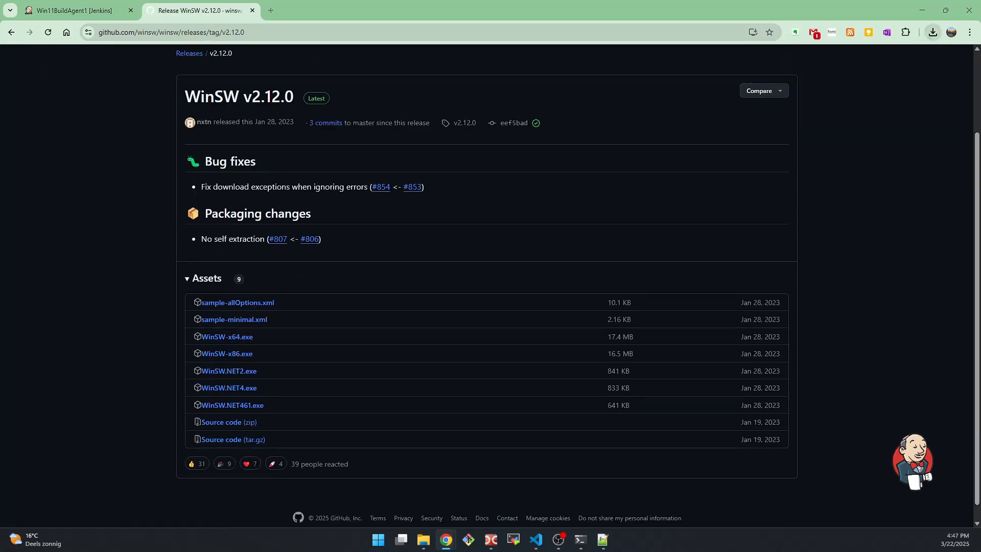
# Move the downloaded WinSW-x64.exe from the Downloads folder into C:\jenkins-agent
pyautogui.click(423, 540)
pyautogui.click(299, 220)
pyautogui.hotkey('ctrl', 'x')
pyautogui.click(475, 113)
pyautogui.hotkey('ctrl', 'v')
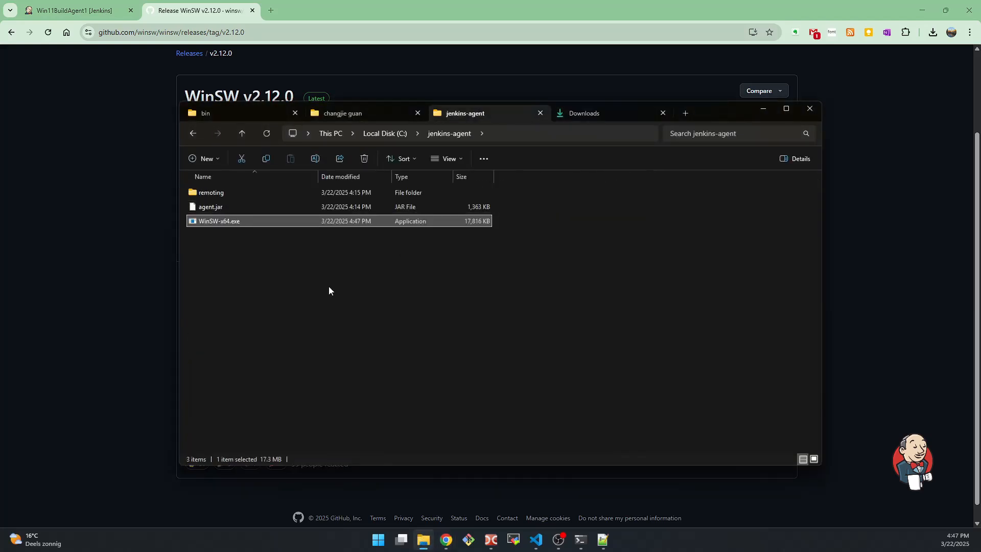
# Rename WinSW-x64.exe in the jenkins-agent folder to jenkins-agent.exe
pyautogui.press('F2')
pyautogui.write('jenkins')
pyautogui.write('-agent')
pyautogui.press('Return')
# Create a new text document in C:\jenkins-agent named jenkins-agent.xml and accept the extension change
pyautogui.rightClick(222, 324)
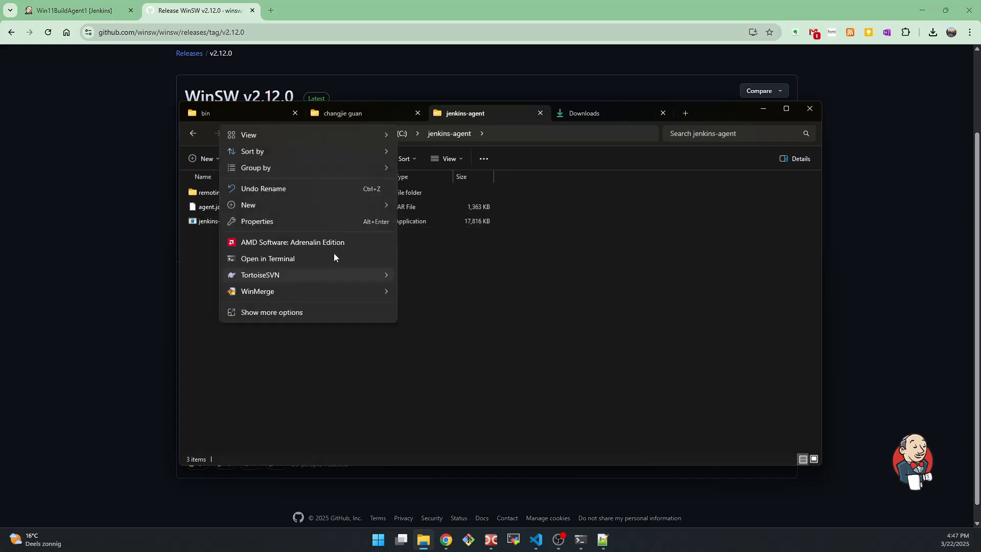
pyautogui.moveTo(347, 205)
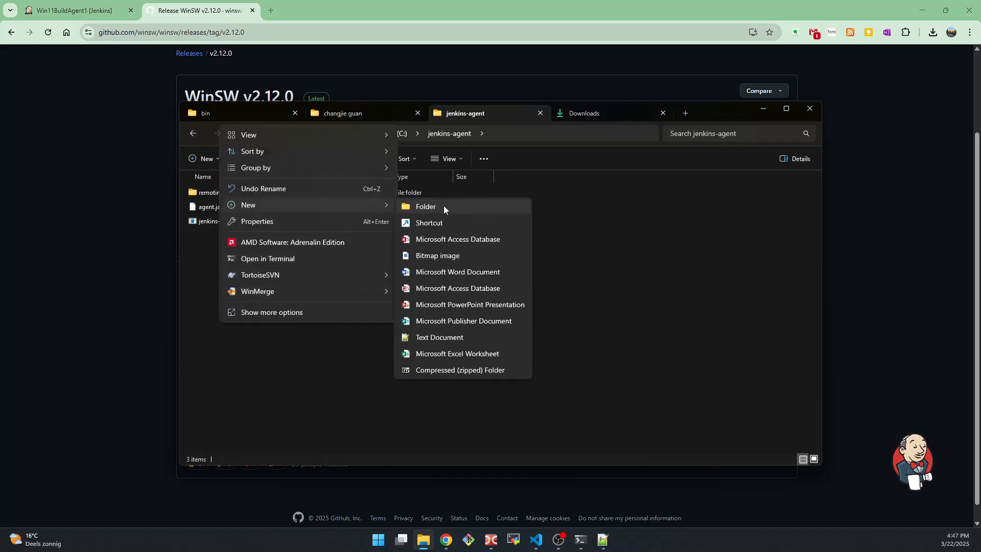
pyautogui.click(449, 337)
pyautogui.hotkey('ctrl', 'a')
pyautogui.hotkey('ctrl', 'v')
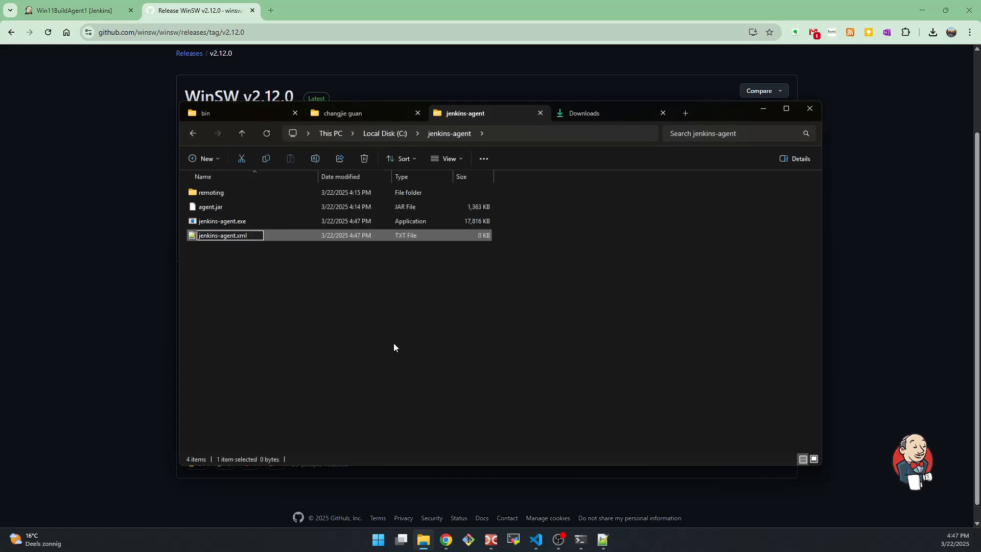
pyautogui.press('Return')
pyautogui.press('Return')
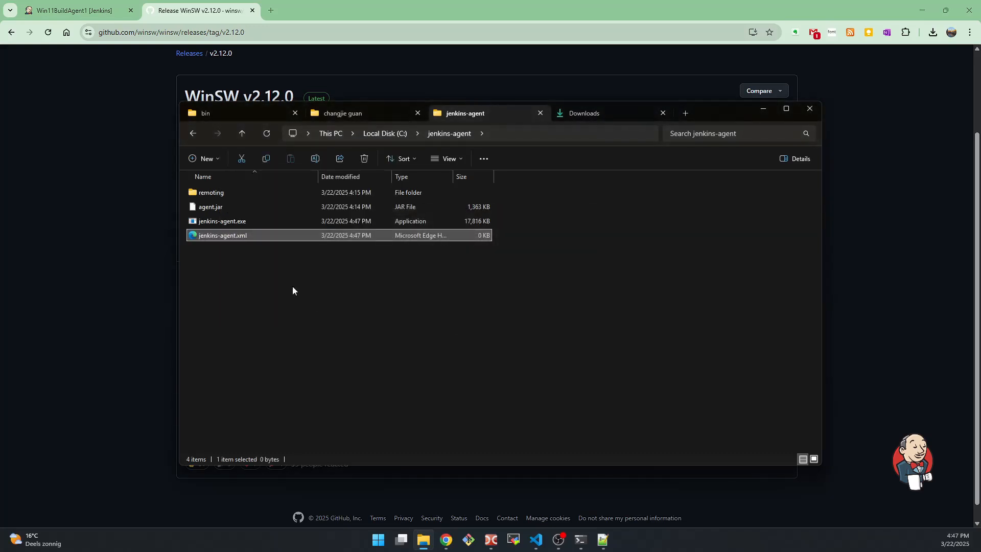
# Open jenkins-agent.xml in Notepad++ and paste in the WinSW service template for the Jenkins Build Agent Service
pyautogui.rightClick(238, 234)
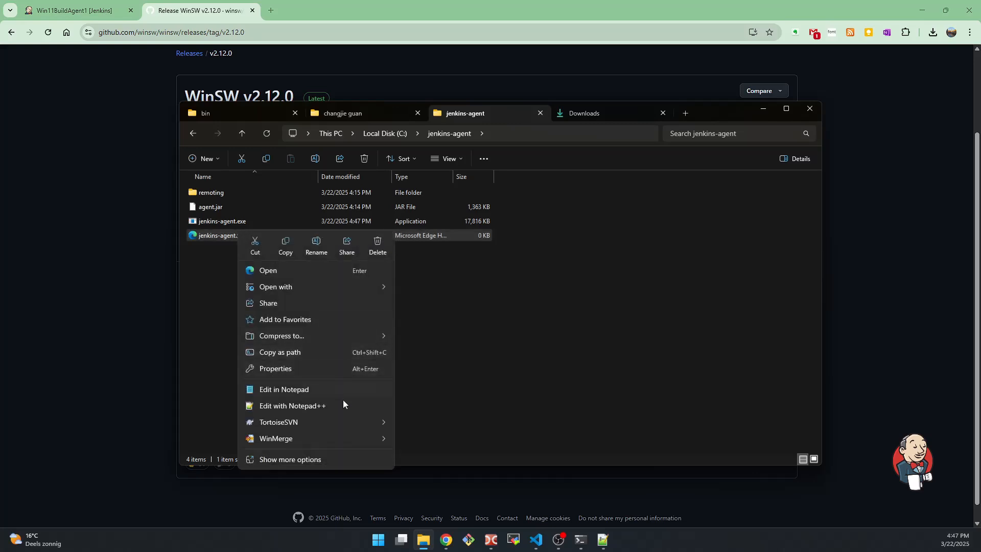
pyautogui.click(353, 410)
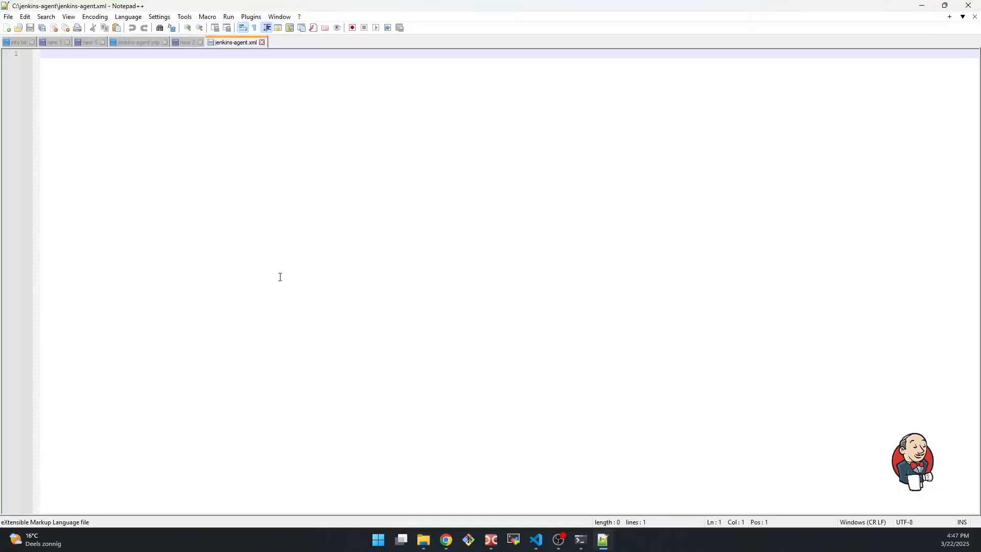
pyautogui.hotkey('alt', 'Tab')
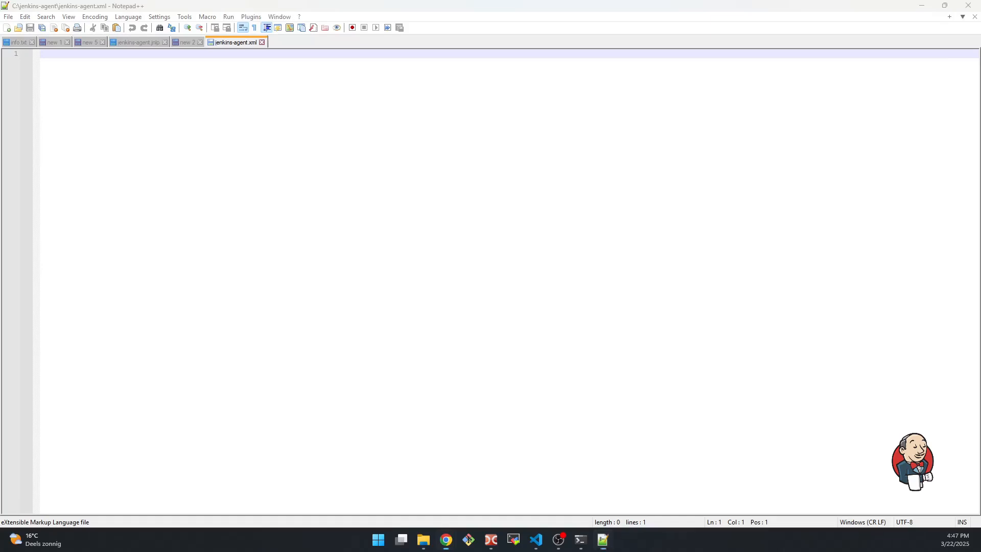
pyautogui.hotkey('alt', 'Tab')
pyautogui.hotkey('ctrl', 'v')
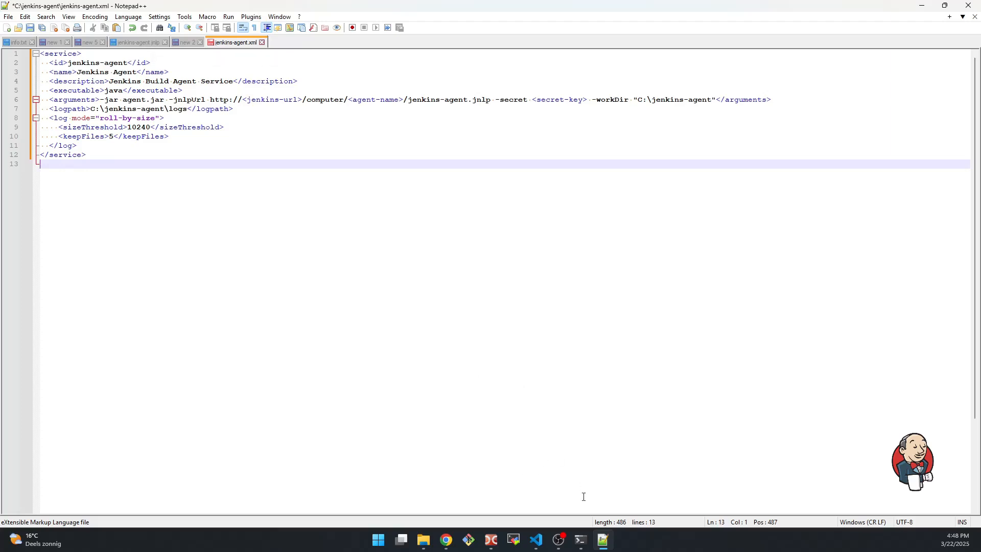
# Set the service executable to C:\sw\bin\openjdk-21.0.1_windows-x64_bin\jdk-21.0.1\bin\java.exe, copying the path from PowerShell, and save the XML file
pyautogui.click(580, 540)
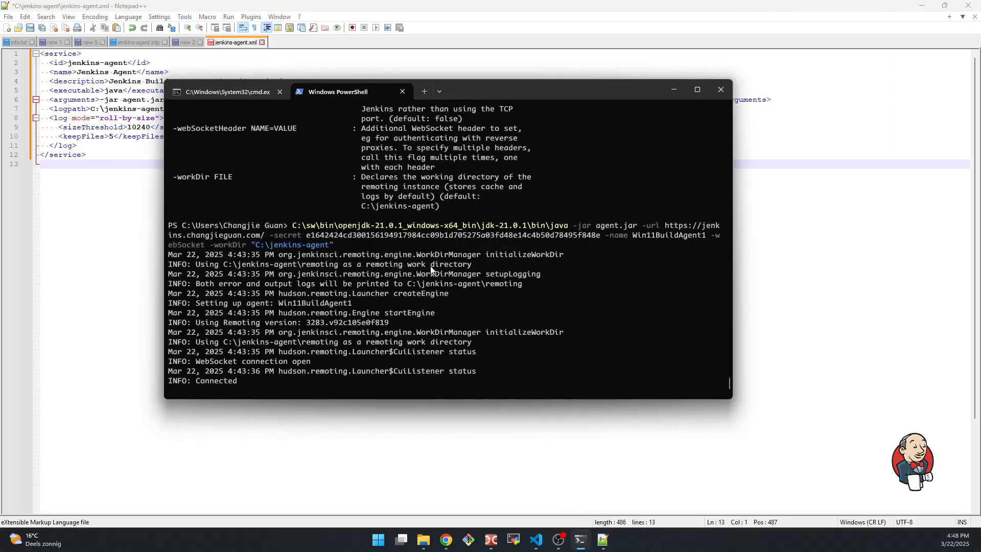
pyautogui.moveTo(292, 227); pyautogui.dragTo(568, 230)
pyautogui.hotkey('ctrl', 'c')
pyautogui.doubleClick(112, 91)
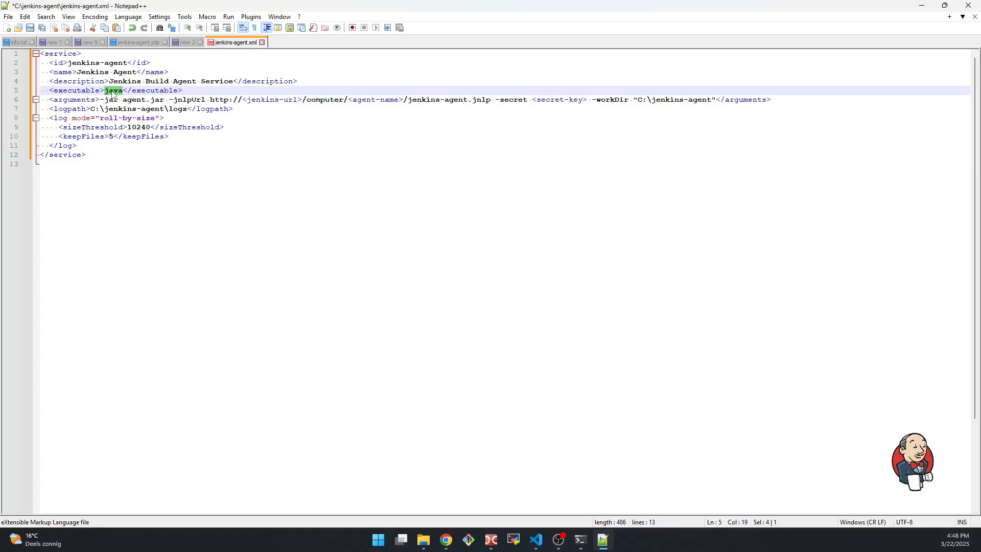
pyautogui.hotkey('ctrl', 'v')
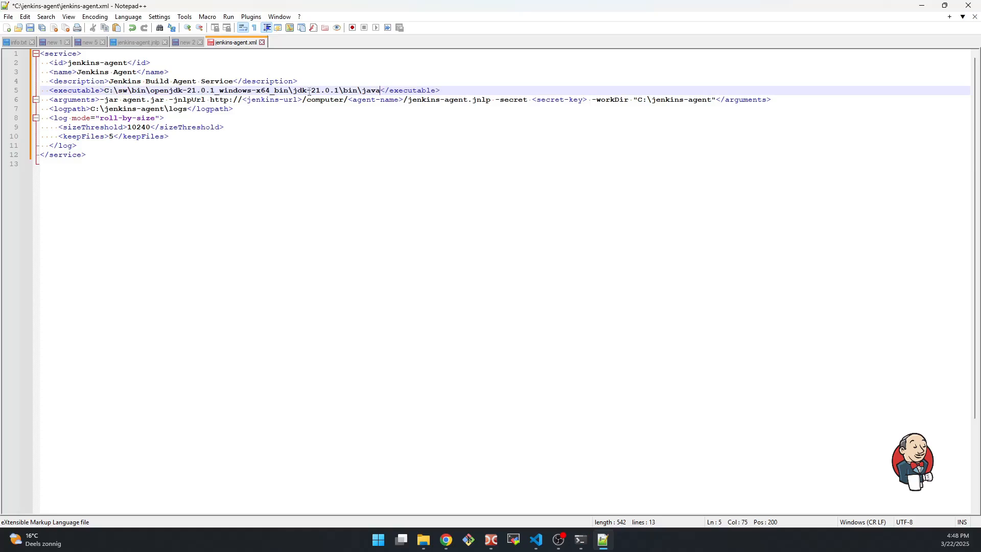
pyautogui.write('.exe')
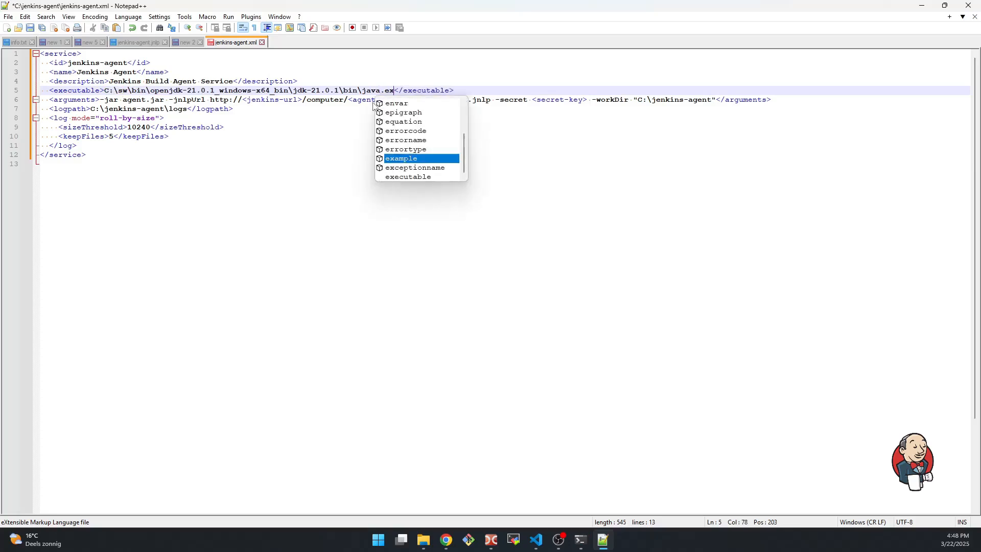
pyautogui.hotkey('ctrl', 's')
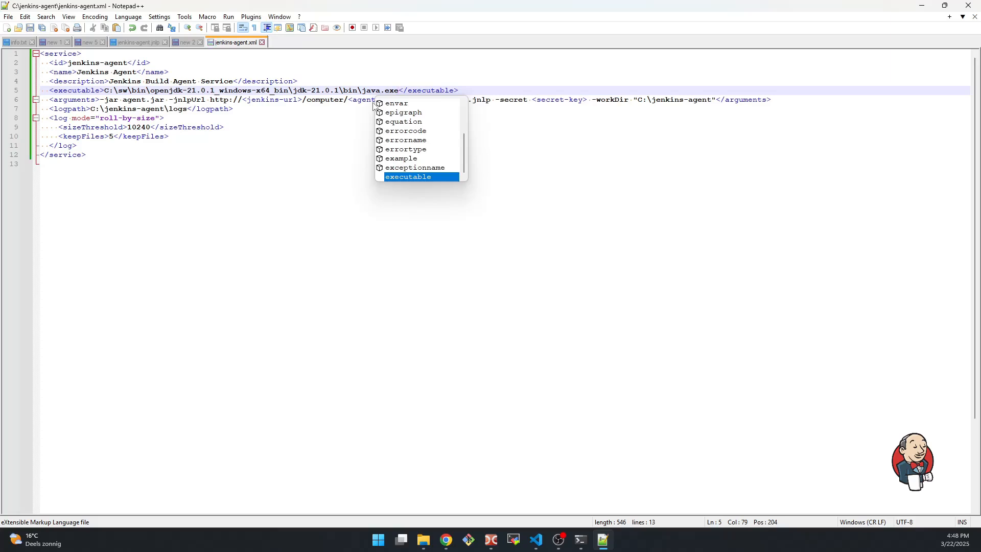
# Replace the service arguments in jenkins-agent.xml with the -jar agent.jar options from the PowerShell command, including the agent secret, and save the file
pyautogui.click(176, 99)
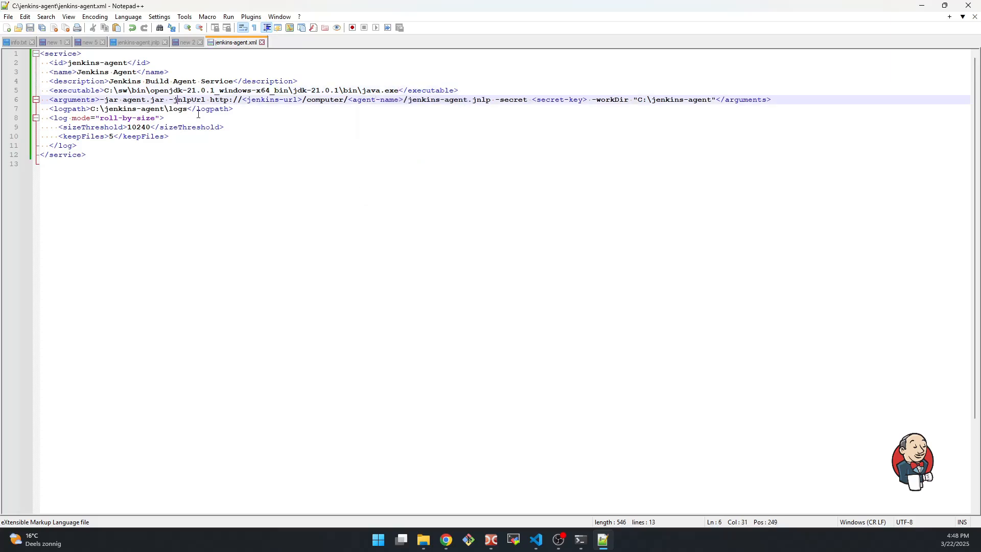
pyautogui.click(580, 539)
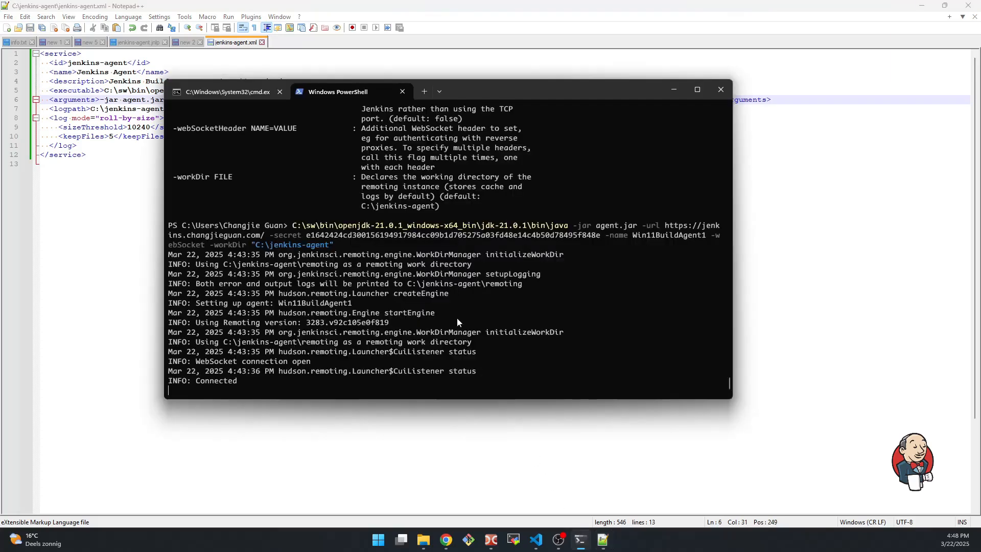
pyautogui.moveTo(472, 91); pyautogui.dragTo(411, 165)
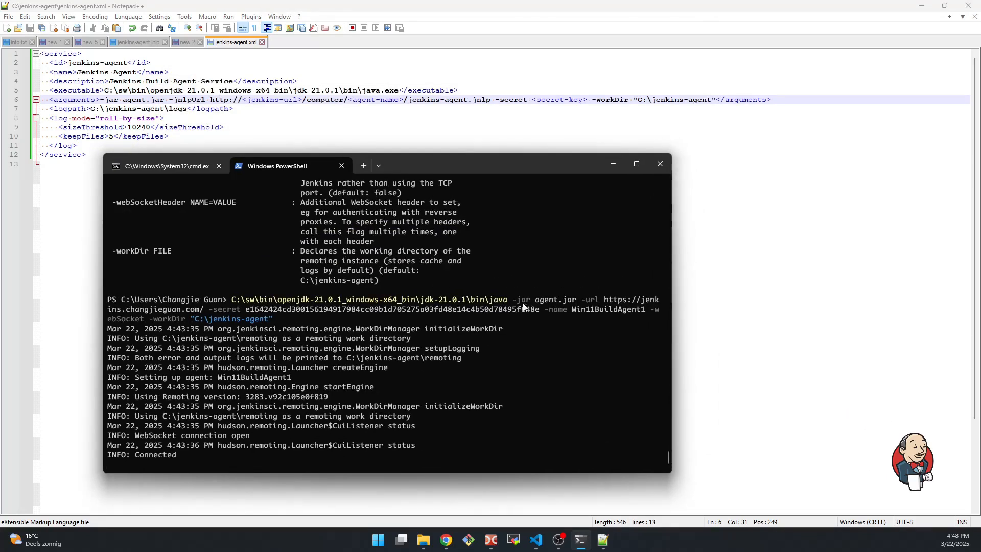
pyautogui.moveTo(513, 302); pyautogui.dragTo(274, 320)
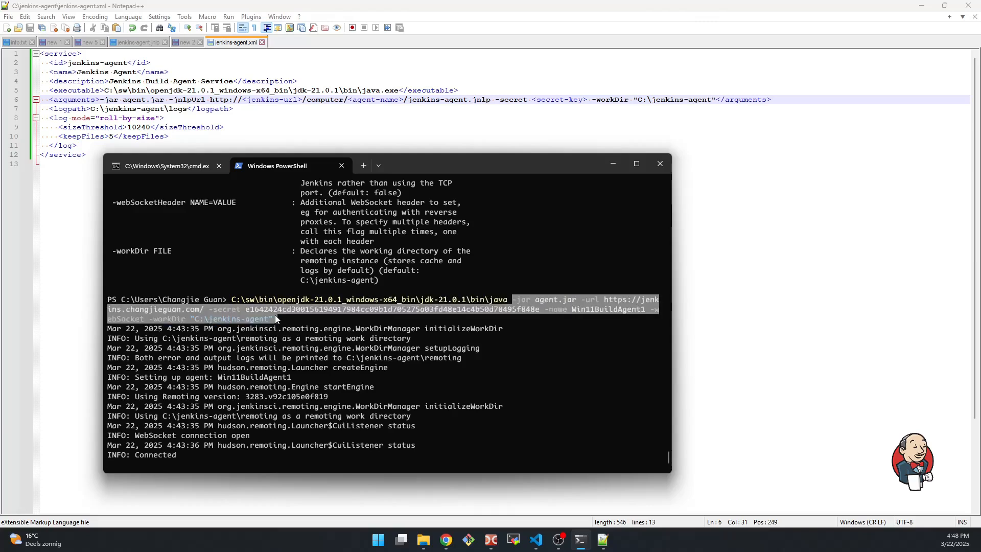
pyautogui.hotkey('ctrl', 'c')
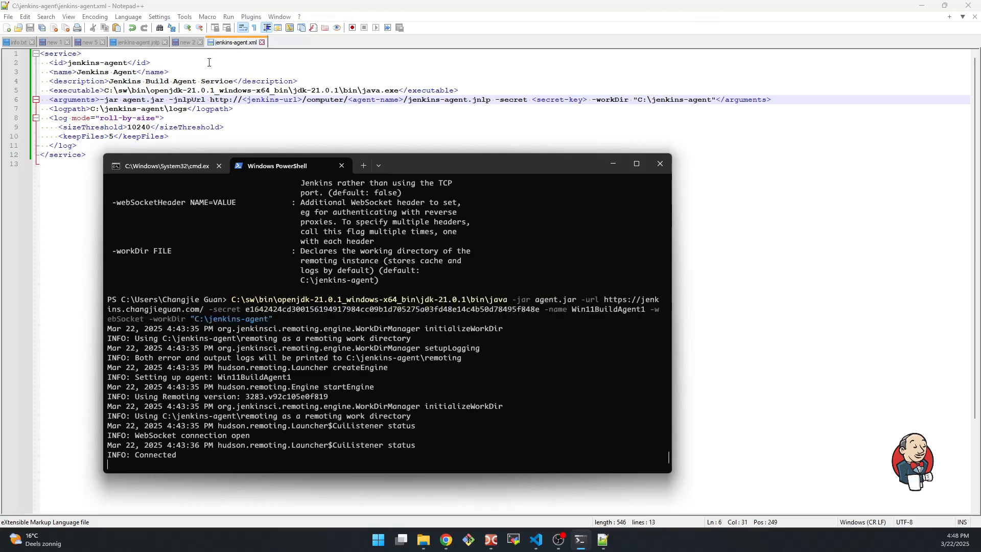
pyautogui.click(101, 99)
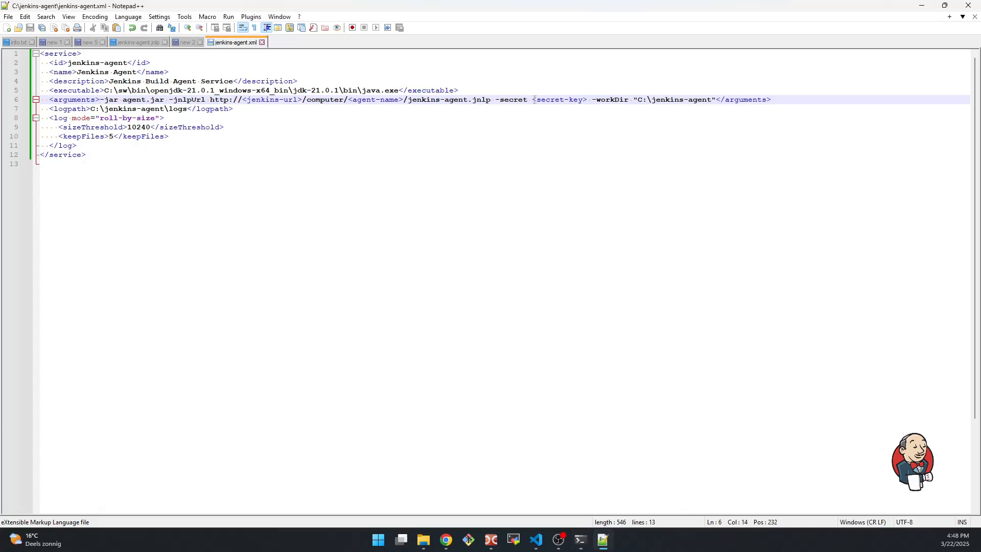
pyautogui.keyDown('shift'); pyautogui.click(715, 99); pyautogui.keyUp('shift')
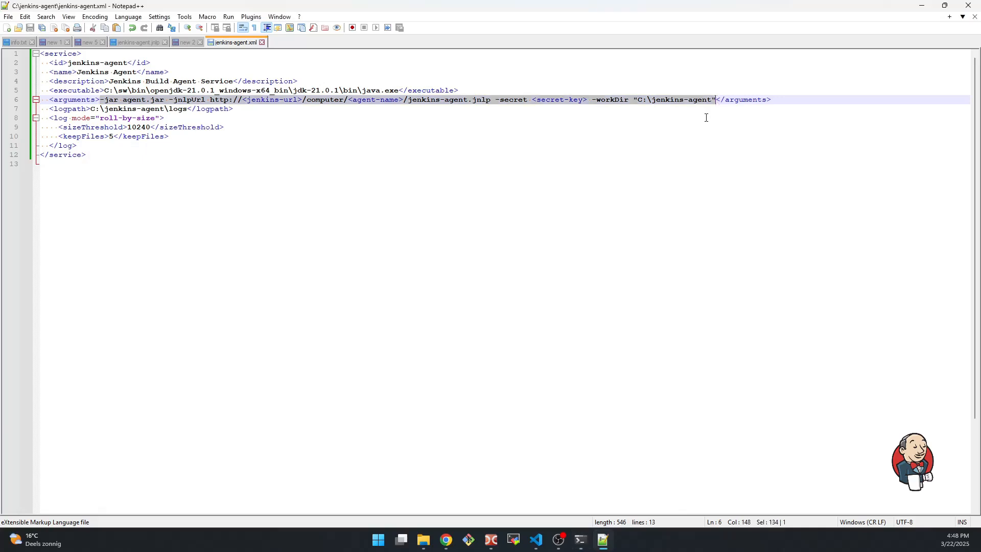
pyautogui.hotkey('ctrl', 'v')
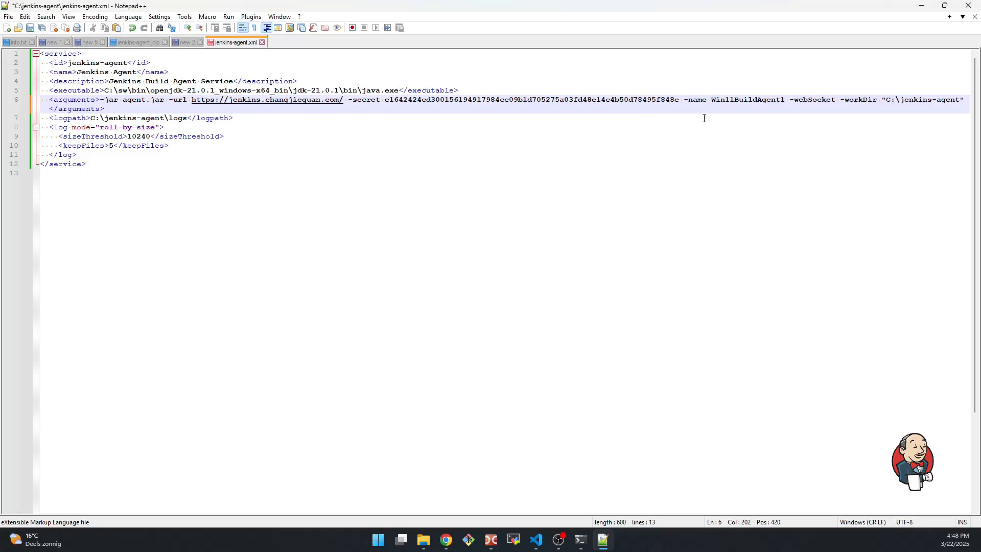
pyautogui.hotkey('ctrl', 's')
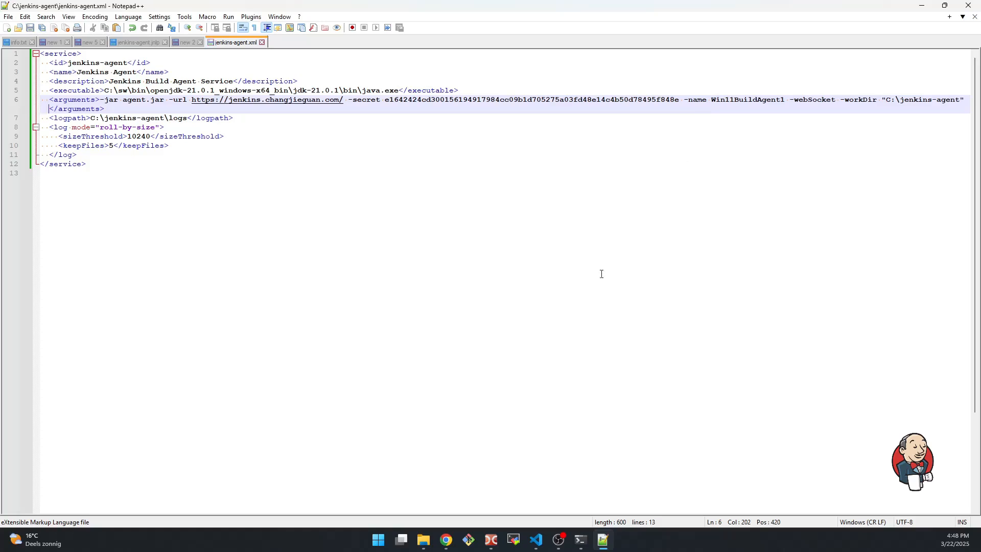
# Start a Command Prompt session in the terminal, change to c:\jenkins-agent and list its files with dir
pyautogui.click(604, 539)
pyautogui.click(603, 539)
pyautogui.click(586, 545)
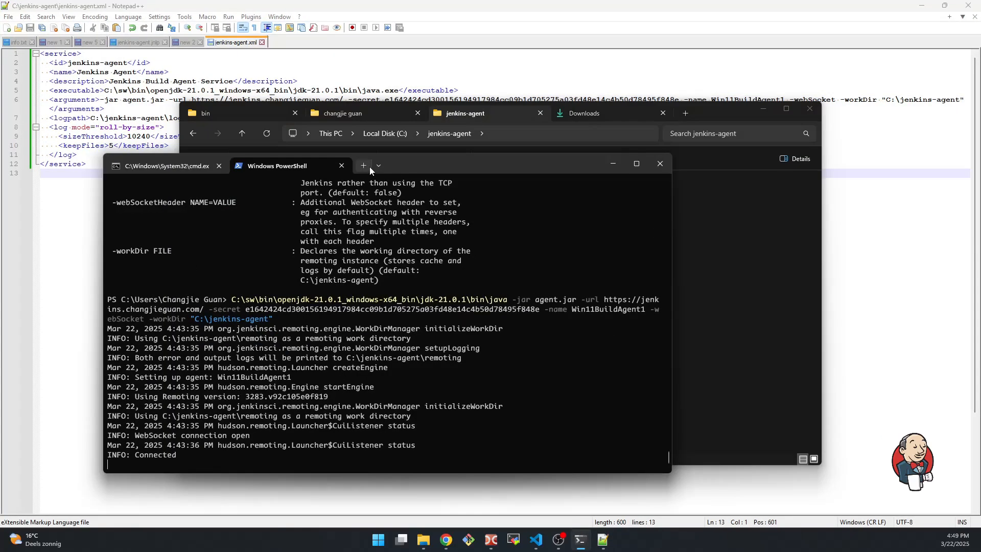
pyautogui.click(378, 165)
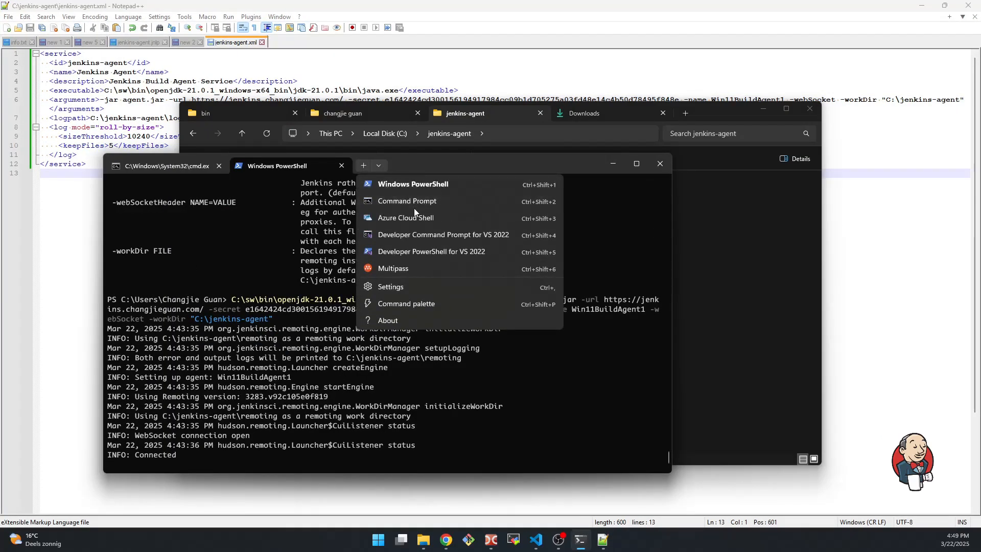
pyautogui.click(410, 202)
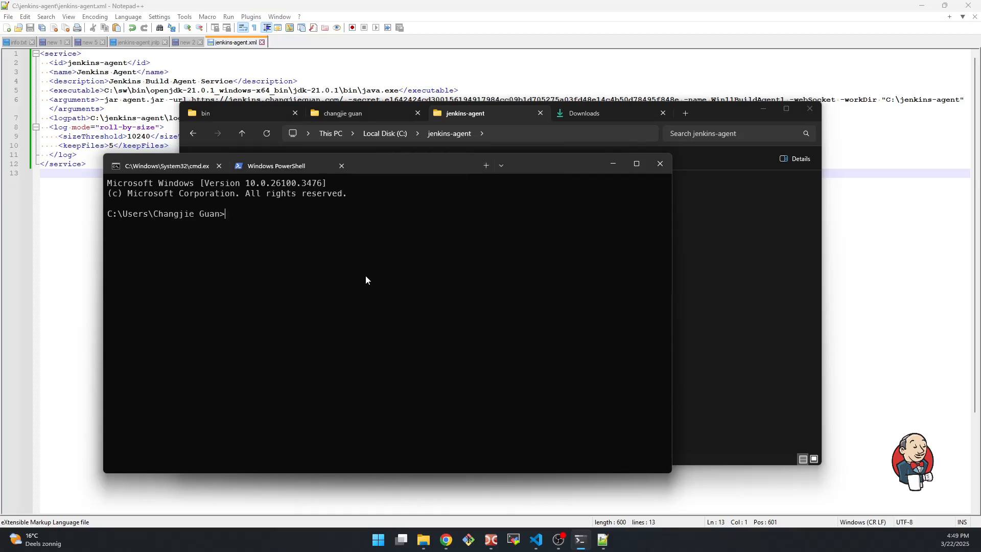
pyautogui.write('cd c:\\jen')
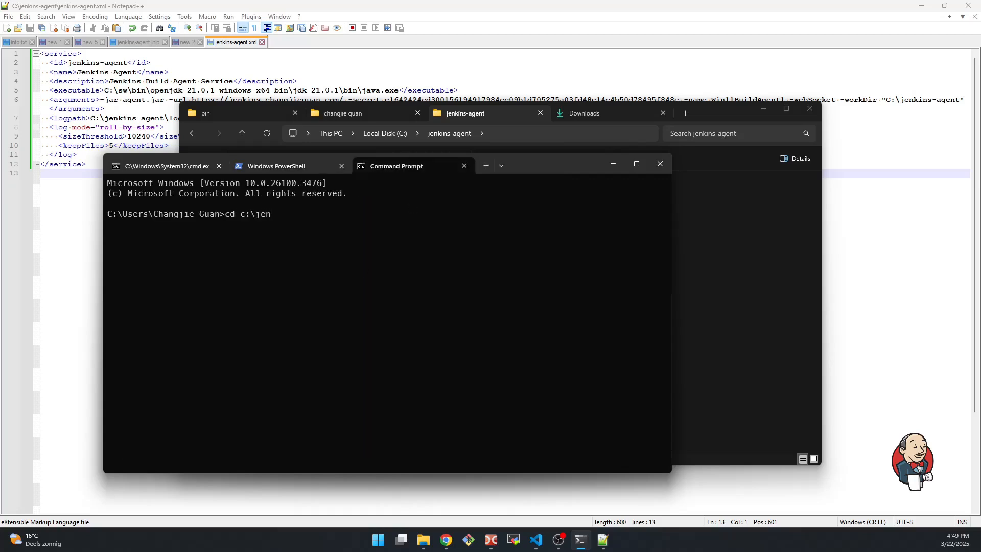
pyautogui.press('Tab')
pyautogui.press('Return')
pyautogui.write('dir')
pyautogui.press('Return')
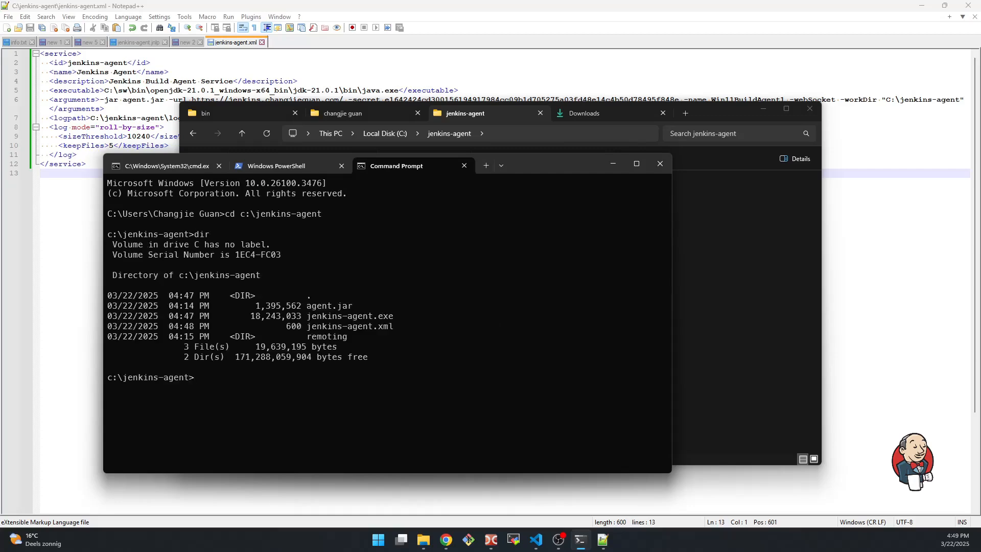
# Install the Jenkins agent as a Windows service by running jenkins-agent.exe install
pyautogui.write('jen')
pyautogui.press('Tab')
pyautogui.write('install')
pyautogui.press('Return')
# Start the installed Windows service by running jenkins-agent.exe start
pyautogui.press('Up')
pyautogui.press('BackSpace')
pyautogui.press('BackSpace')
pyautogui.press('BackSpace')
pyautogui.press('BackSpace')
pyautogui.press('BackSpace')
pyautogui.press('BackSpace')
pyautogui.press('BackSpace')
pyautogui.write('start')
pyautogui.press('Return')
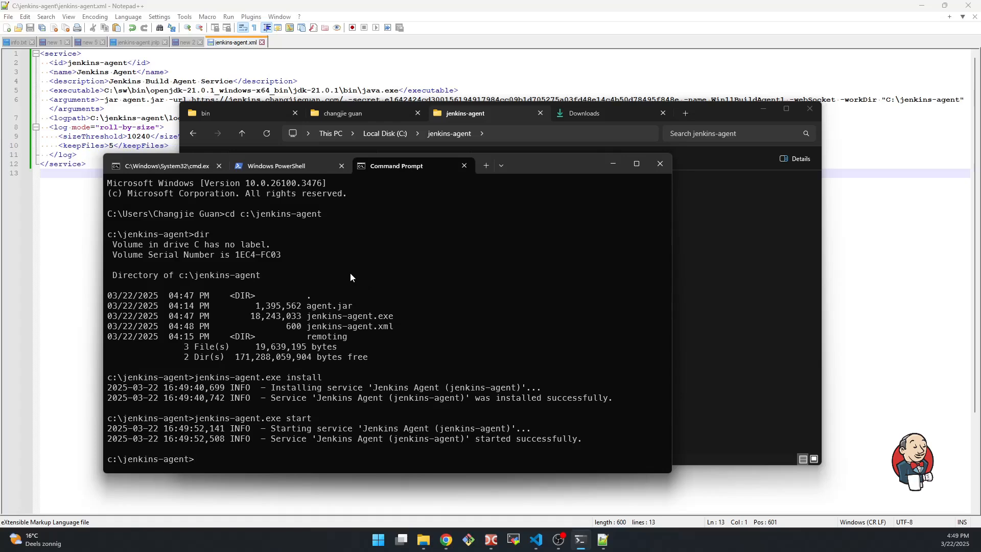
# Check the status of the jenkins-agent service in Task Manager's list of services
pyautogui.moveTo(537, 175); pyautogui.dragTo(510, 150)
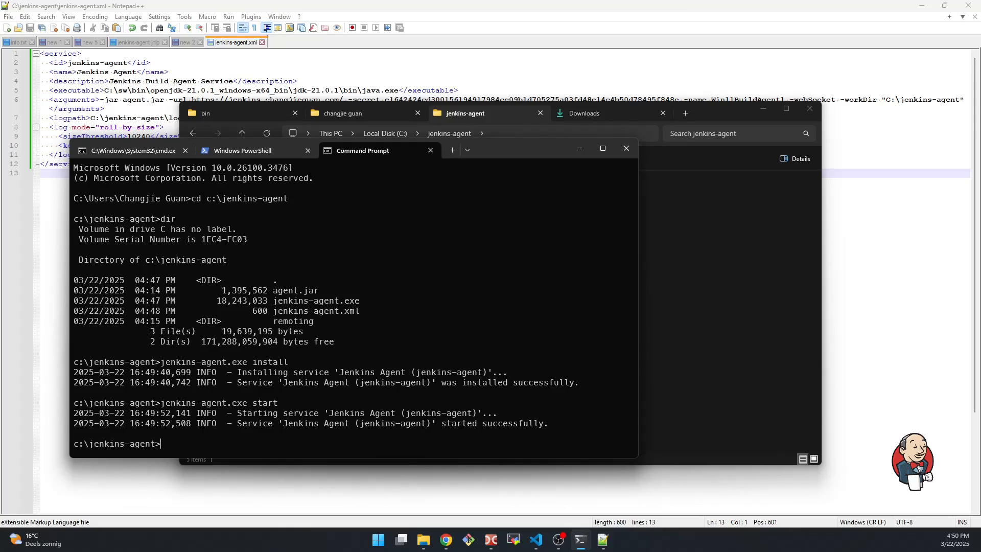
pyautogui.moveTo(476, 105); pyautogui.dragTo(348, 96)
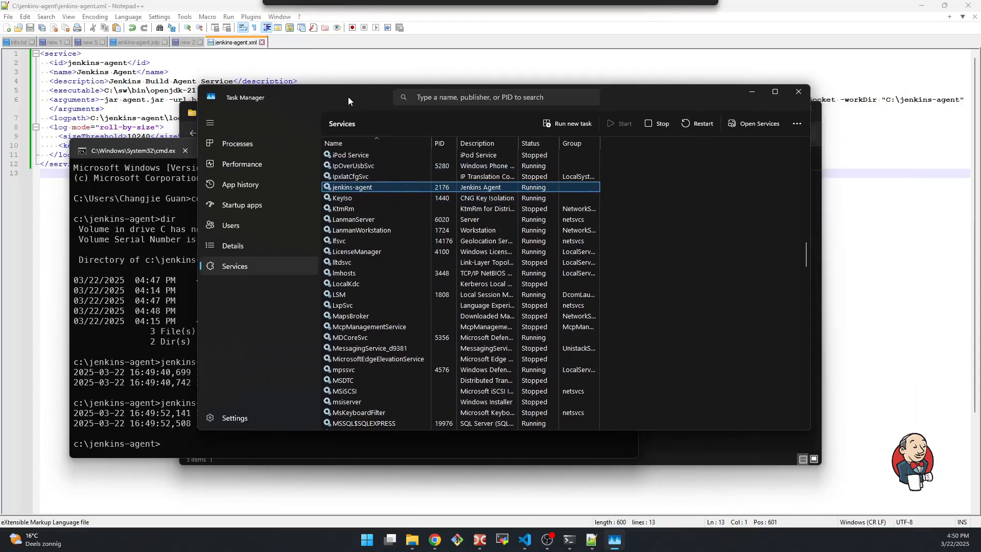